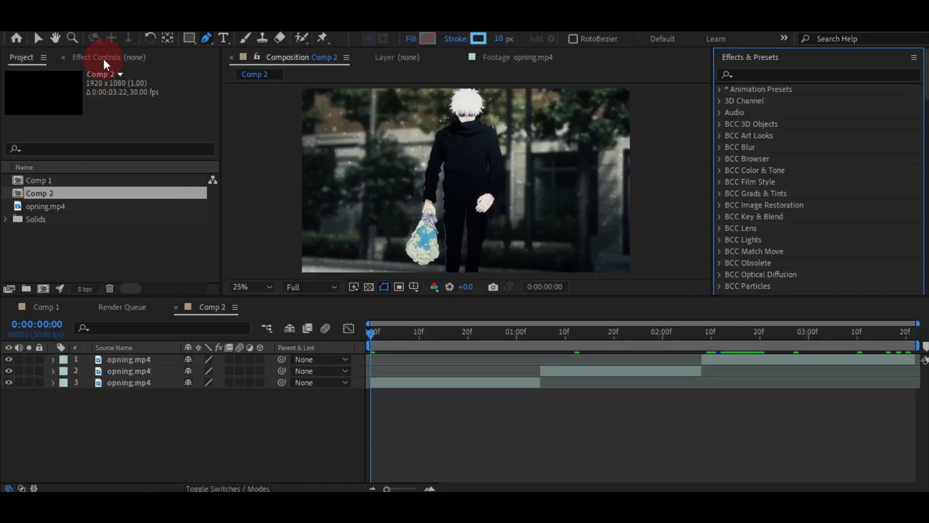
Show the Effect Controls panel and play a preview of Comp 2, then stop it
{"action": "left_click", "coordinate": [103, 57]}
{"action": "key", "text": "space"}
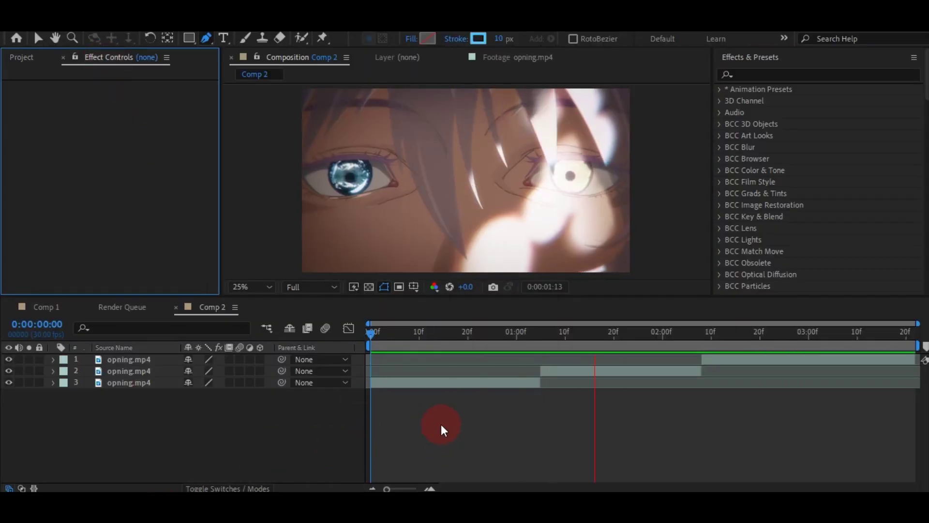
{"action": "left_click", "coordinate": [441, 423]}
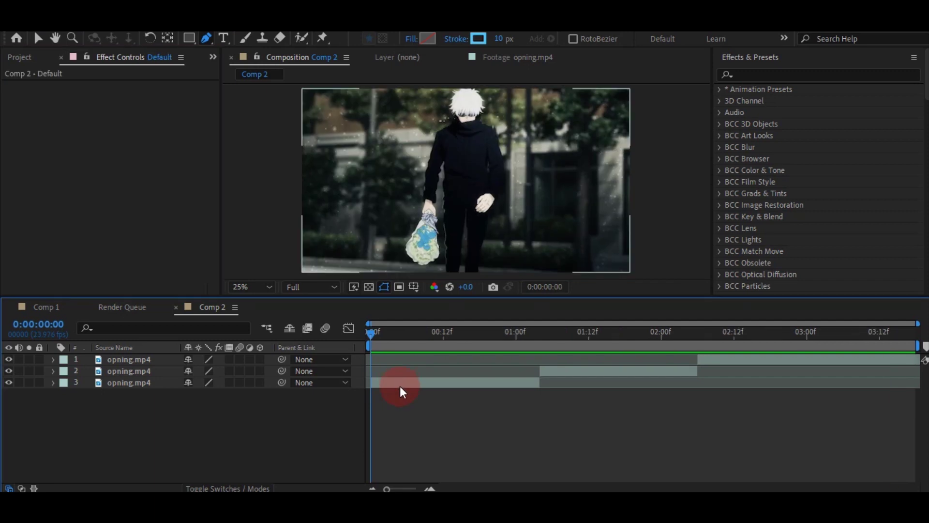
Duplicate the first bag clip layer and select the clip layers to copy
{"action": "left_click", "coordinate": [400, 386]}
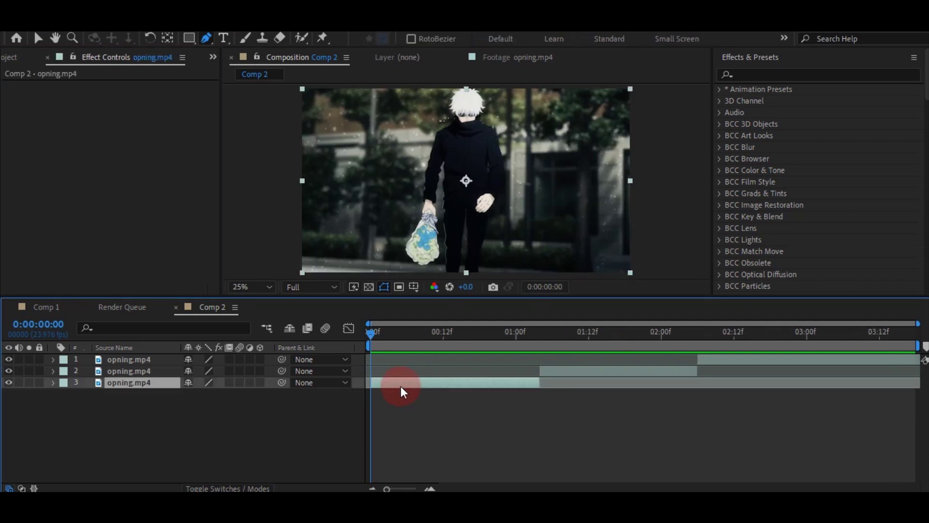
{"action": "key", "text": "ctrl+d"}
{"action": "left_click", "coordinate": [592, 368]}
Duplicate the other selected clip layer and the top clip layer
{"action": "key", "text": "ctrl+d"}
{"action": "left_click", "coordinate": [766, 359]}
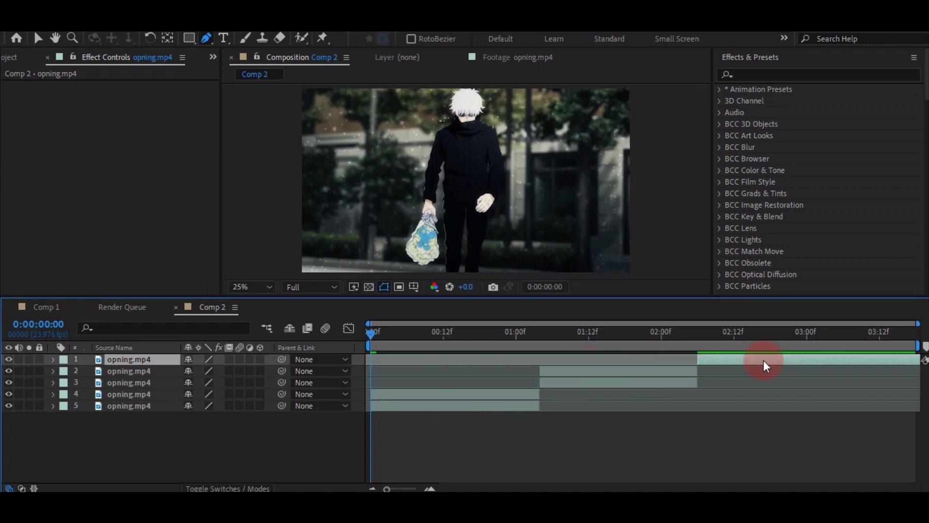
{"action": "key", "text": "ctrl+d"}
Apply Luma Key to the duplicated bag clip with Threshold 93
{"action": "left_click", "coordinate": [415, 410]}
{"action": "left_click", "coordinate": [144, 37]}
{"action": "mouse_move", "coordinate": [335, 85]}
{"action": "left_click", "coordinate": [481, 142]}
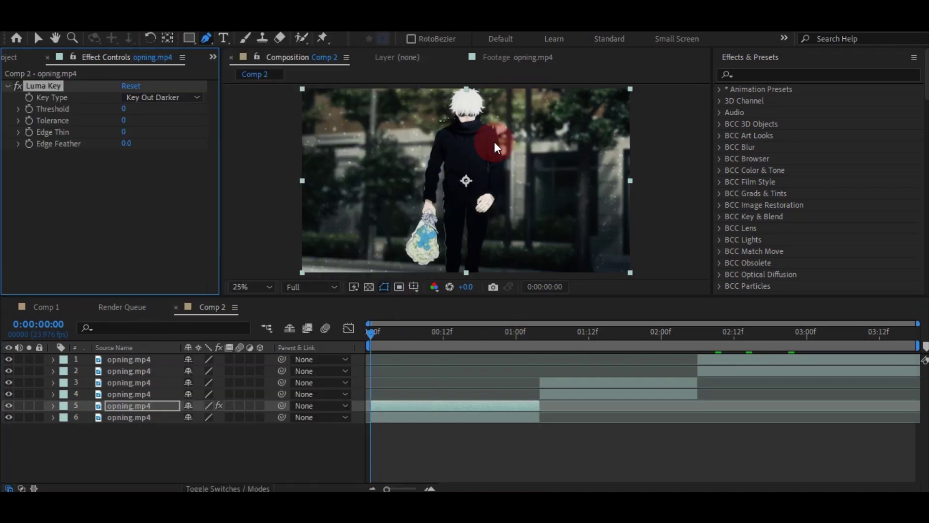
{"action": "key", "text": "v"}
{"action": "left_click", "coordinate": [137, 172]}
{"action": "left_click", "coordinate": [117, 109]}
{"action": "type", "text": "3"}
{"action": "left_click", "coordinate": [8, 417]}
Hide the bottom original layer, set Luma Key Edge Thin to 5, and start a preview
{"action": "left_click", "coordinate": [42, 406]}
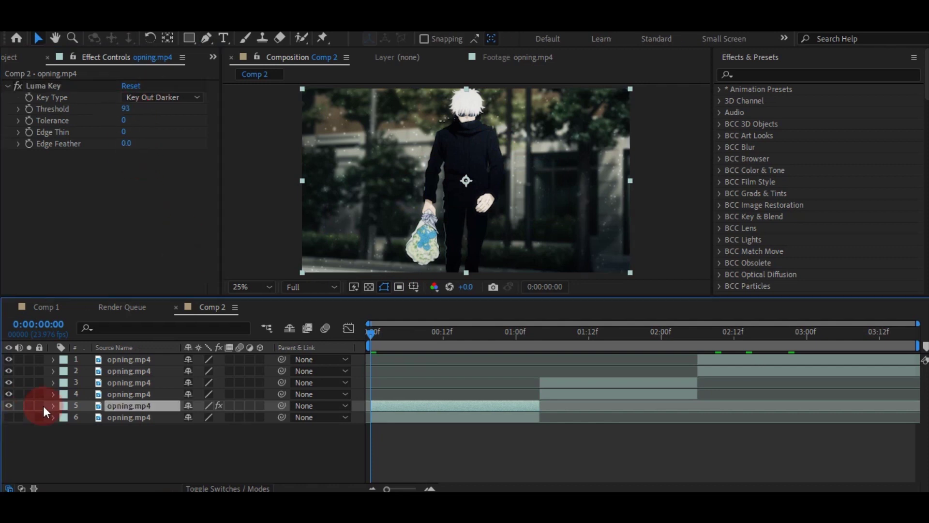
{"action": "left_click", "coordinate": [369, 286]}
{"action": "left_click", "coordinate": [369, 286]}
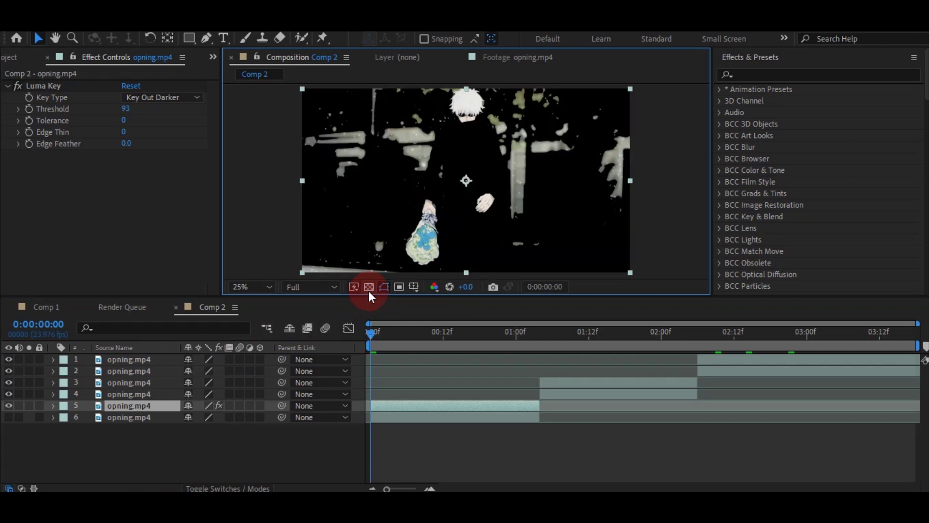
{"action": "left_click", "coordinate": [124, 132]}
{"action": "type", "text": "5"}
{"action": "key", "text": "Return"}
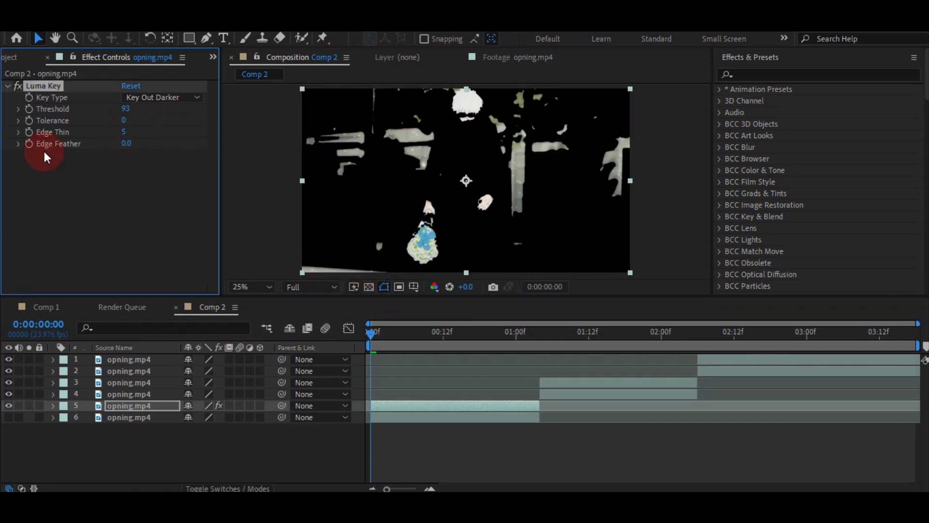
{"action": "left_click", "coordinate": [7, 91]}
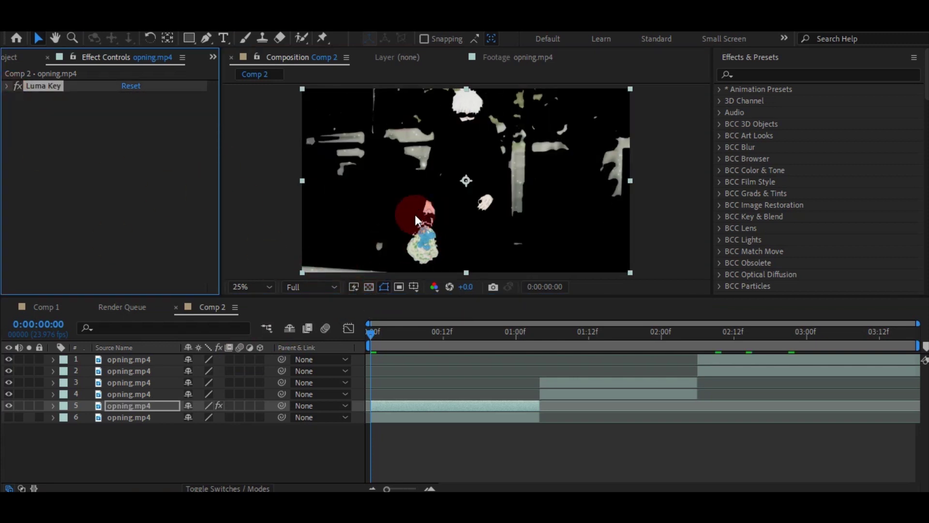
{"action": "key", "text": "g"}
{"action": "key", "text": "space"}
{"action": "scroll", "coordinate": [424, 249], "scroll_direction": "up", "scroll_amount": 2}
{"action": "scroll", "coordinate": [405, 249], "scroll_direction": "up", "scroll_amount": 2}
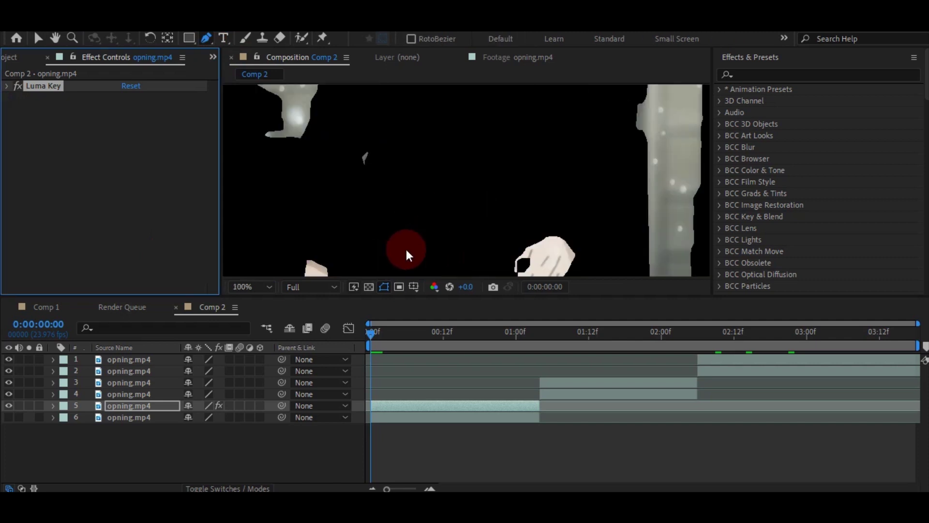
Draw a closed mask path around the bag at frame 5
{"action": "left_click", "coordinate": [383, 344]}
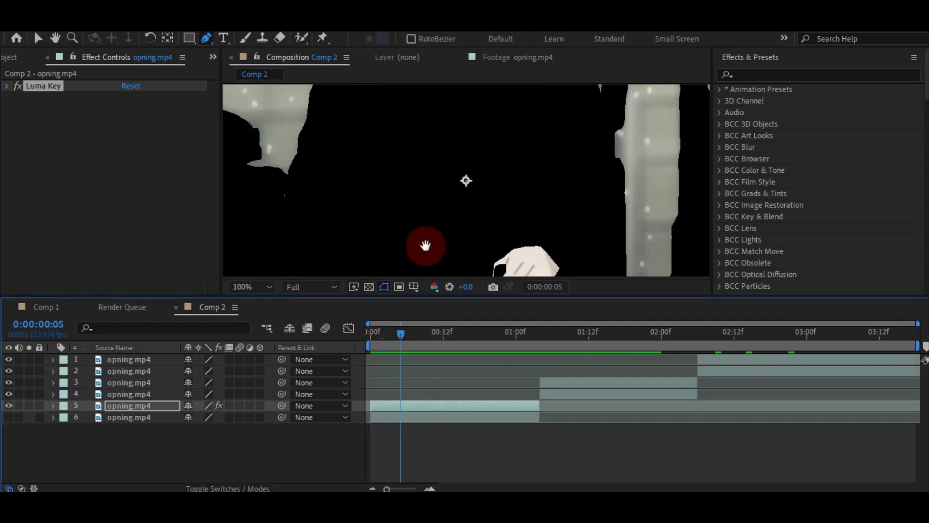
{"action": "left_click_drag", "start_coordinate": [425, 245], "coordinate": [500, 150]}
{"action": "left_click", "coordinate": [496, 154]}
{"action": "left_click", "coordinate": [391, 136]}
{"action": "left_click_drag", "start_coordinate": [391, 137], "coordinate": [423, 119]}
{"action": "left_click", "coordinate": [336, 239]}
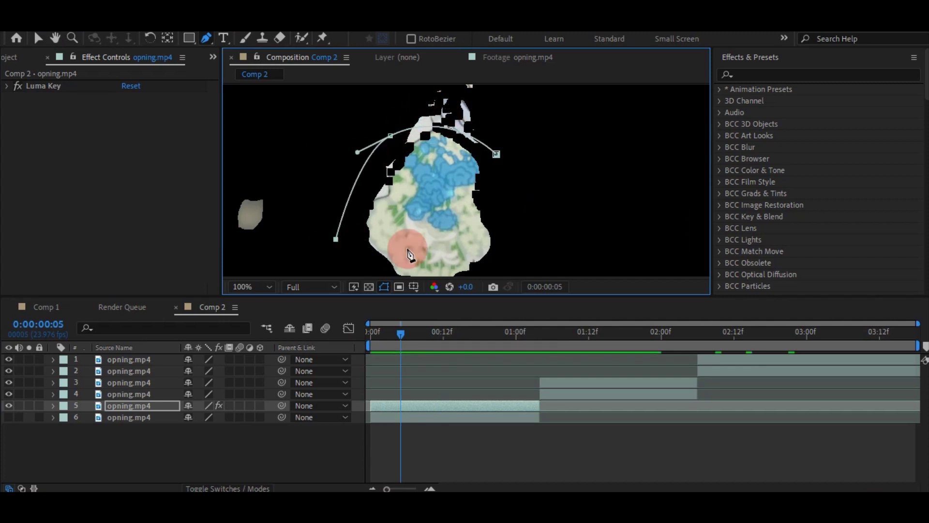
{"action": "left_click_drag", "start_coordinate": [391, 168], "coordinate": [373, 83]}
{"action": "left_click", "coordinate": [395, 226]}
{"action": "left_click", "coordinate": [526, 197]}
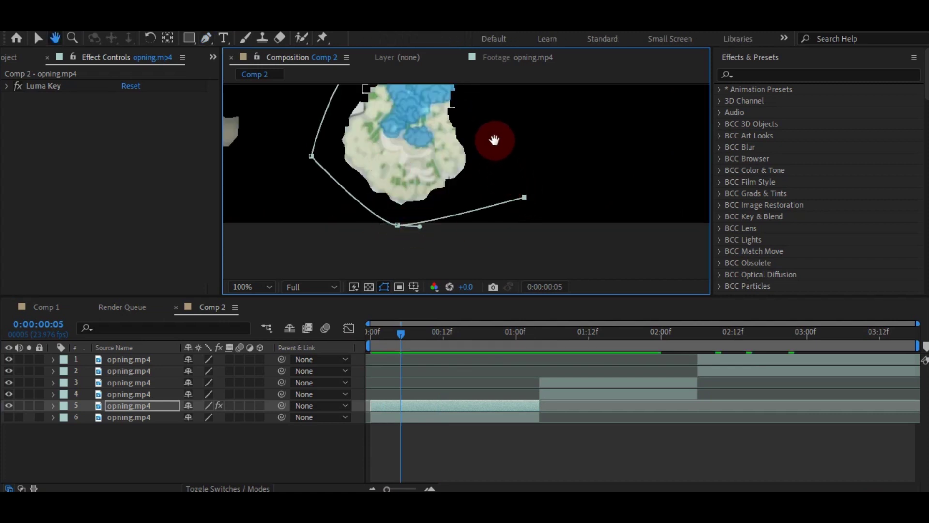
{"action": "left_click_drag", "start_coordinate": [495, 141], "coordinate": [509, 191]}
{"action": "left_click", "coordinate": [512, 159]}
{"action": "left_click", "coordinate": [493, 119]}
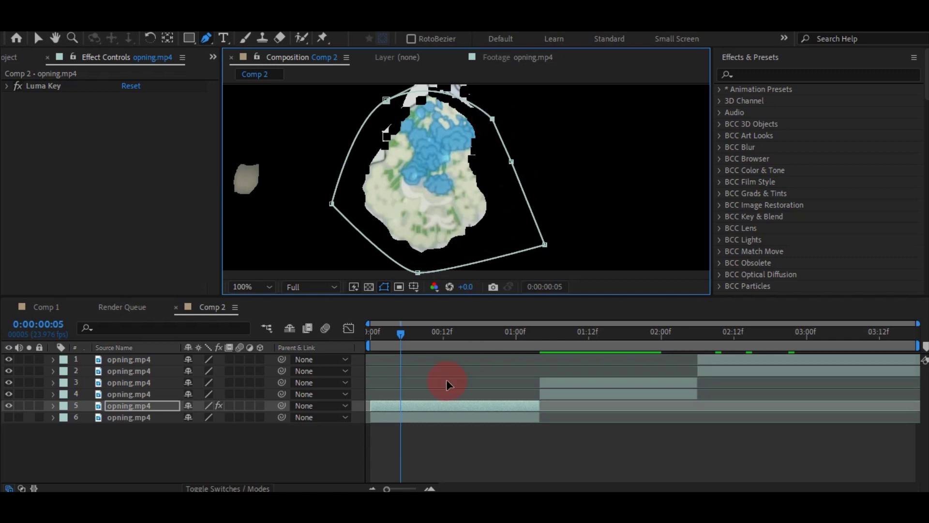
At frame 2, add a top mask point and pull it up over the bag
{"action": "left_click_drag", "start_coordinate": [390, 333], "coordinate": [383, 333]}
{"action": "key", "text": "h"}
{"action": "left_click_drag", "start_coordinate": [518, 139], "coordinate": [524, 182]}
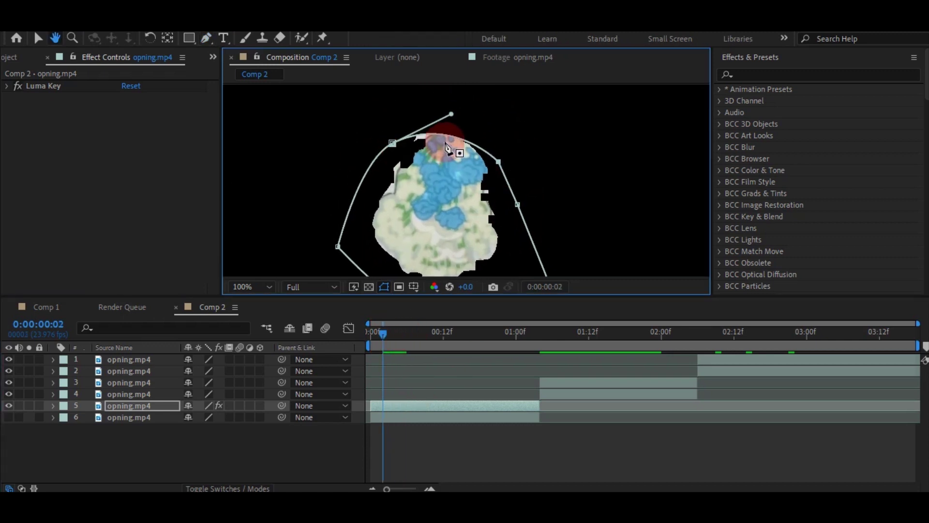
{"action": "key", "text": "g"}
{"action": "left_click", "coordinate": [445, 127]}
{"action": "left_click_drag", "start_coordinate": [446, 136], "coordinate": [465, 119]}
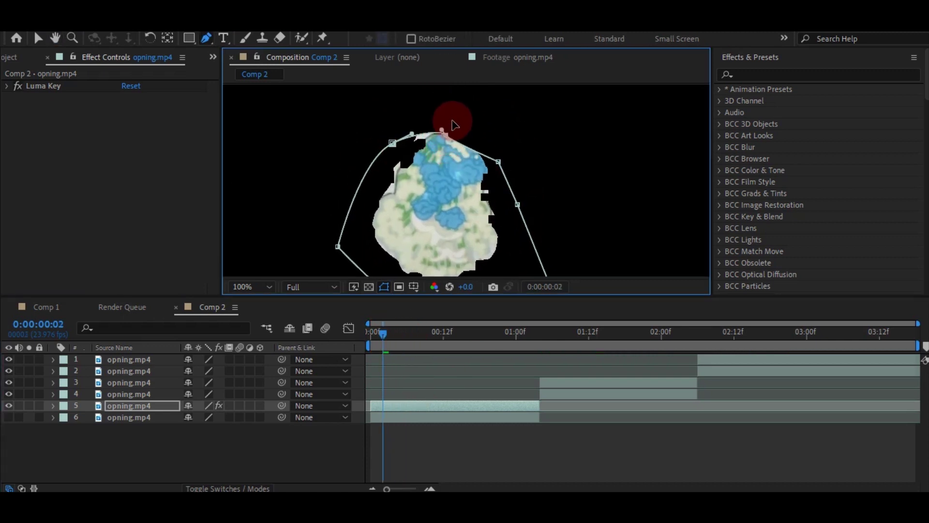
At frame 8, pull the mask's lower edge down-left around the bag
{"action": "left_click_drag", "start_coordinate": [429, 332], "coordinate": [479, 347]}
{"action": "left_click_drag", "start_coordinate": [468, 245], "coordinate": [497, 151]}
{"action": "left_click_drag", "start_coordinate": [476, 354], "coordinate": [419, 351]}
{"action": "key", "text": "g"}
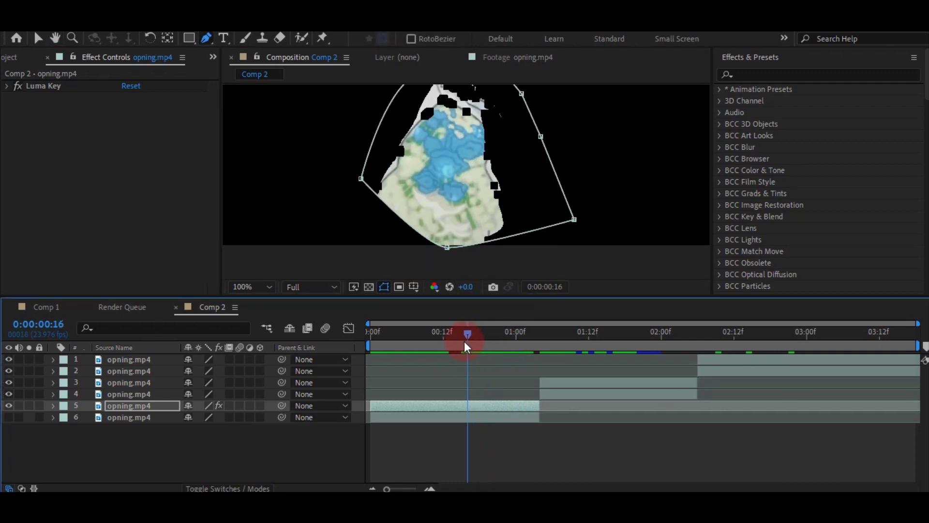
{"action": "left_click", "coordinate": [401, 218]}
{"action": "left_click_drag", "start_coordinate": [402, 219], "coordinate": [380, 254]}
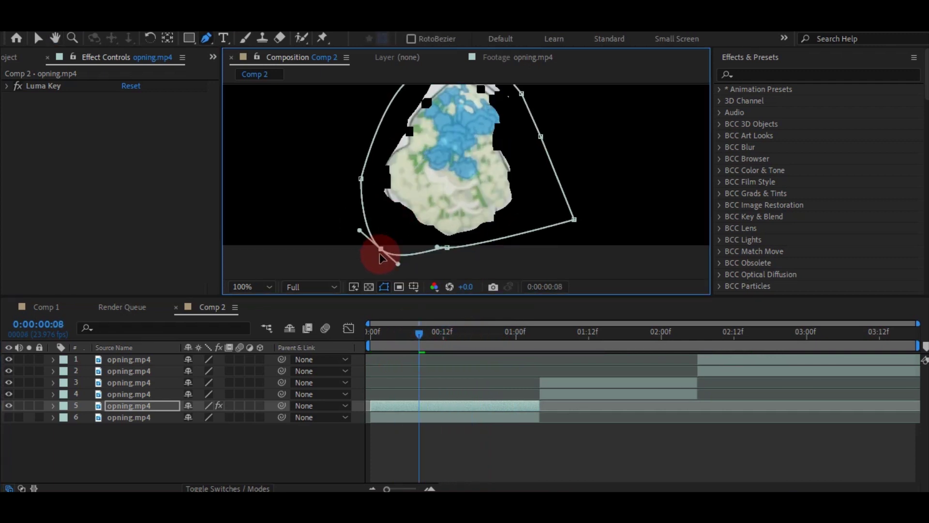
{"action": "left_click_drag", "start_coordinate": [478, 347], "coordinate": [534, 339]}
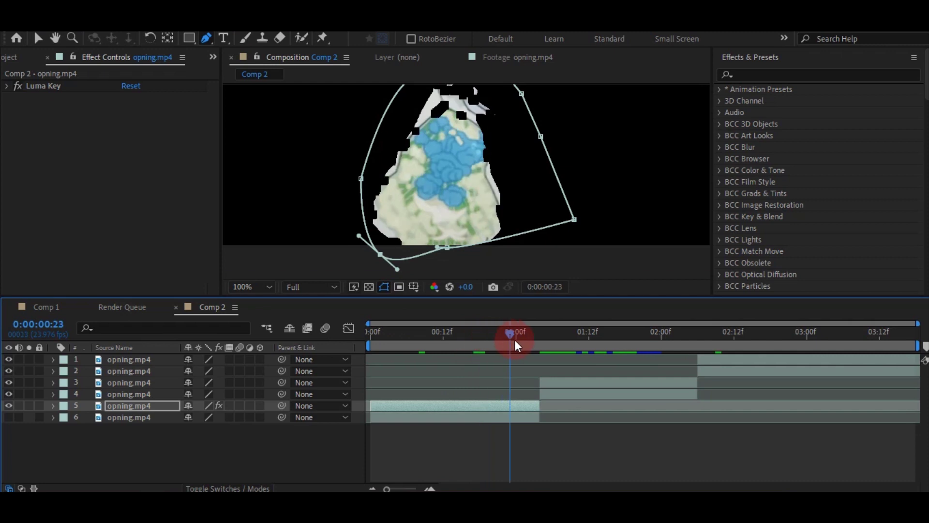
Fit the whole composition in view and deselect the layer to hide the mask outline
{"action": "left_click", "coordinate": [448, 249]}
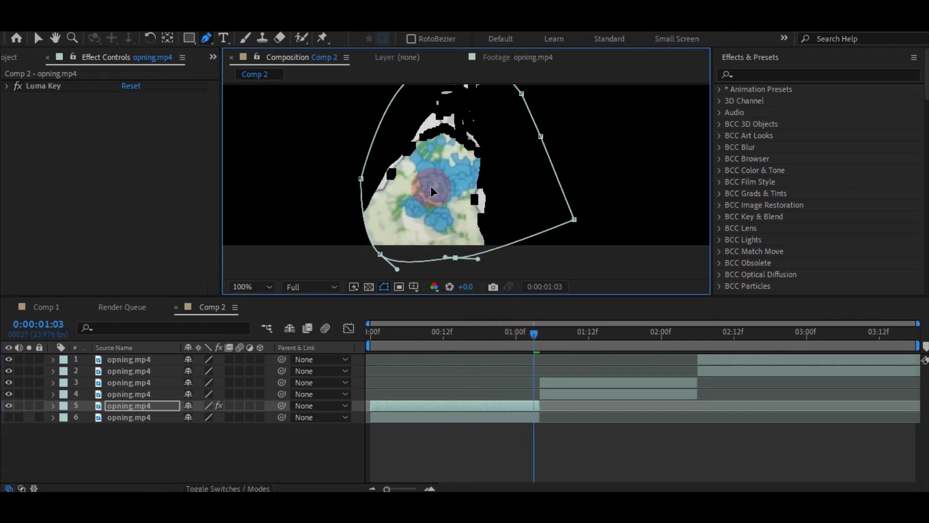
{"action": "scroll", "coordinate": [430, 187], "scroll_direction": "down", "scroll_amount": 2}
{"action": "left_click_drag", "start_coordinate": [458, 149], "coordinate": [458, 191]}
{"action": "left_click", "coordinate": [53, 407]}
{"action": "left_click", "coordinate": [54, 409]}
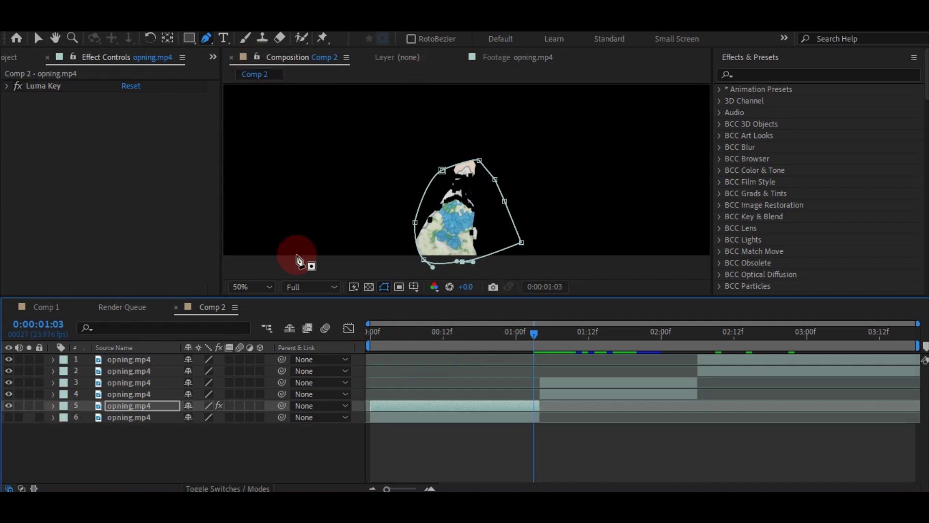
{"action": "left_click", "coordinate": [247, 287]}
{"action": "left_click", "coordinate": [276, 86]}
{"action": "left_click", "coordinate": [483, 454]}
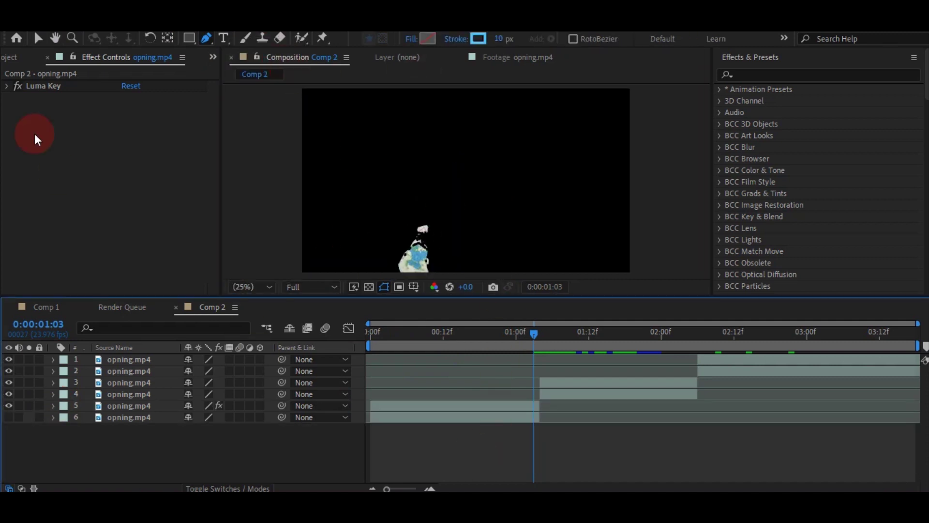
Search the effects for 'hue' and pick S_HueSatBright
{"action": "left_click", "coordinate": [147, 36]}
{"action": "left_click", "coordinate": [773, 74]}
{"action": "type", "text": "hue"}
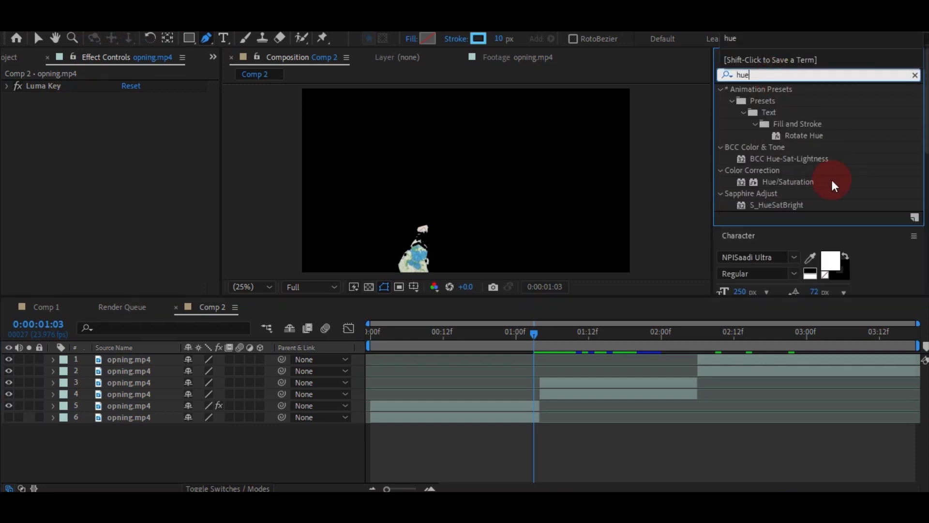
{"action": "left_click", "coordinate": [794, 187]}
{"action": "left_click", "coordinate": [779, 209]}
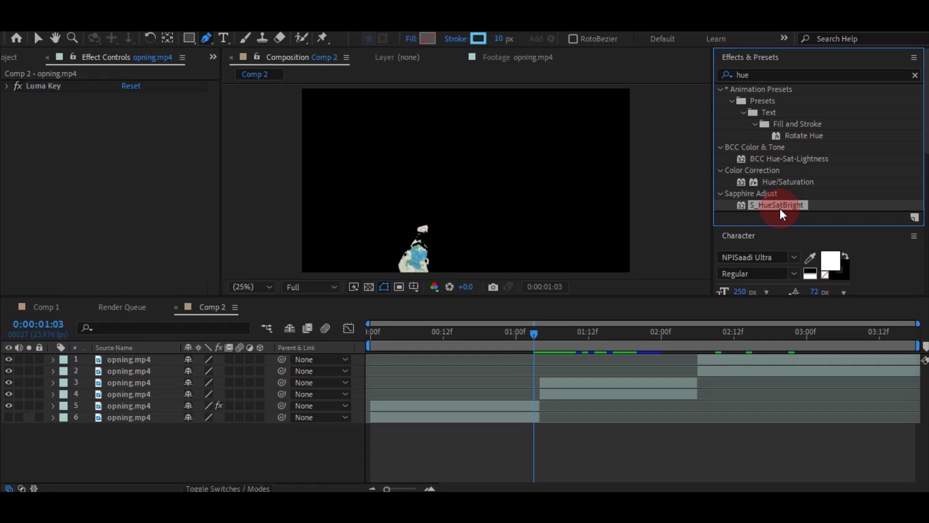
{"action": "left_click", "coordinate": [914, 75]}
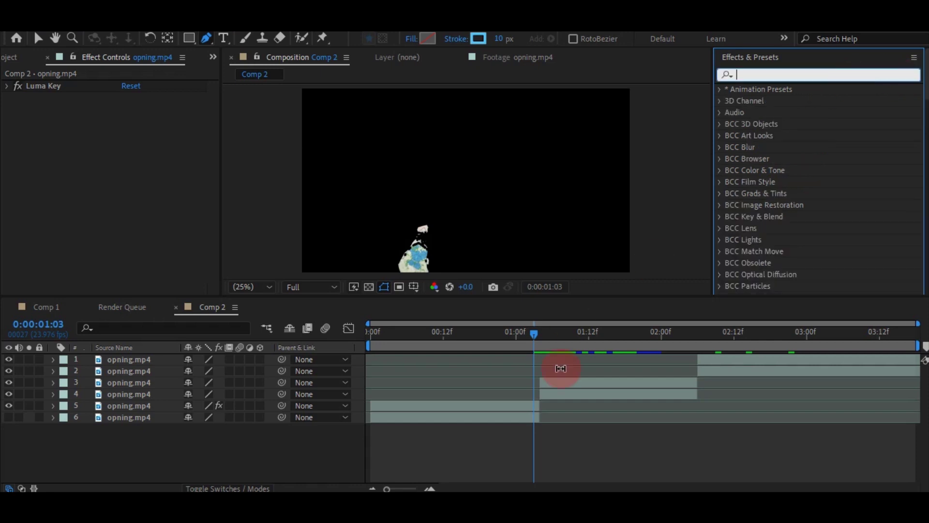
Apply Deep Glow to the masked bag layer via a 'dee' search and collapse its settings
{"action": "left_click", "coordinate": [518, 410]}
{"action": "left_click", "coordinate": [771, 74]}
{"action": "type", "text": "dee"}
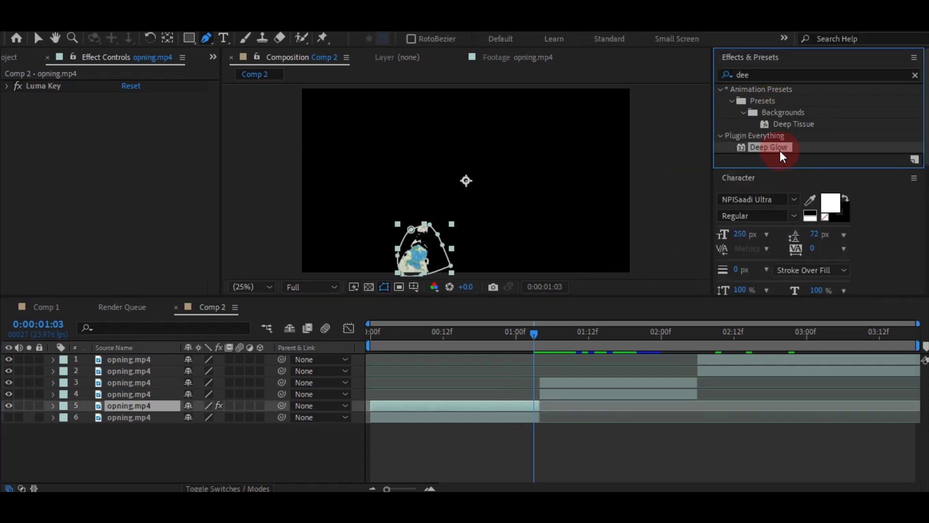
{"action": "double_click", "coordinate": [780, 148]}
{"action": "left_click", "coordinate": [116, 140]}
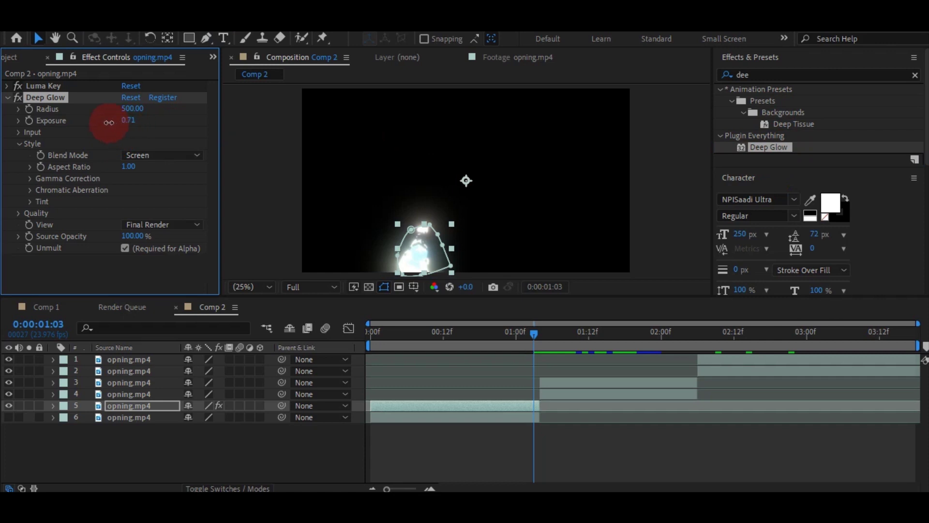
{"action": "left_click", "coordinate": [8, 98]}
{"action": "left_click", "coordinate": [914, 74]}
{"action": "left_click", "coordinate": [774, 75]}
Apply S_HueSatBright to the bag layer with Saturation 3 and Brightness raised to about 1.110
{"action": "type", "text": "hue"}
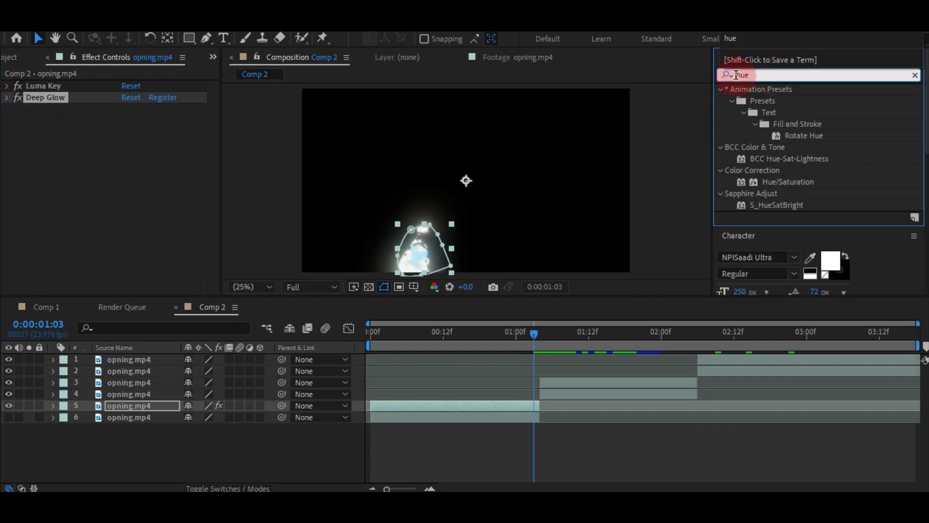
{"action": "double_click", "coordinate": [800, 205]}
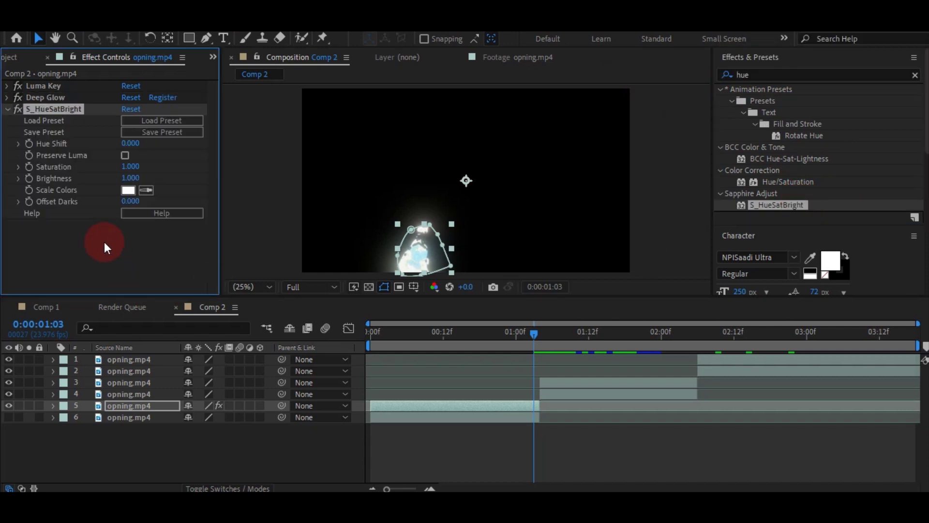
{"action": "type", "text": "3"}
{"action": "left_click", "coordinate": [146, 253]}
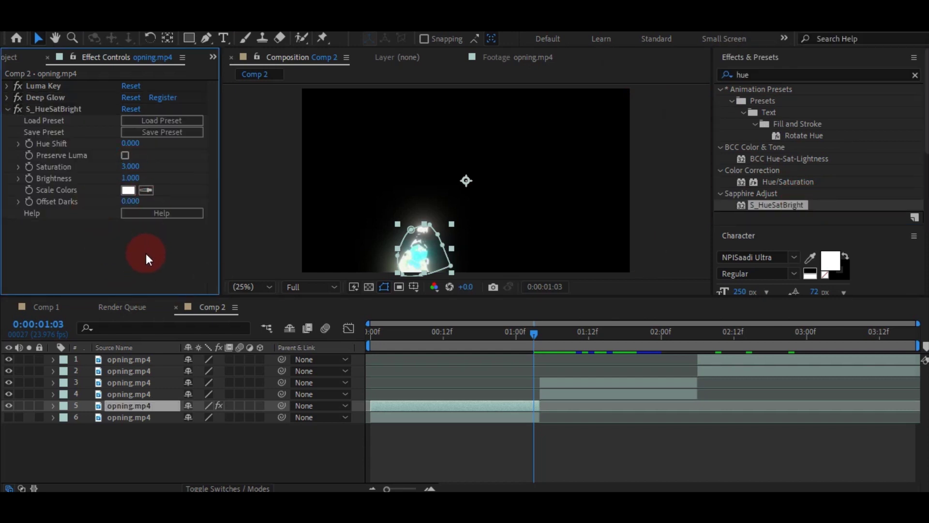
{"action": "left_click_drag", "start_coordinate": [125, 183], "coordinate": [138, 181]}
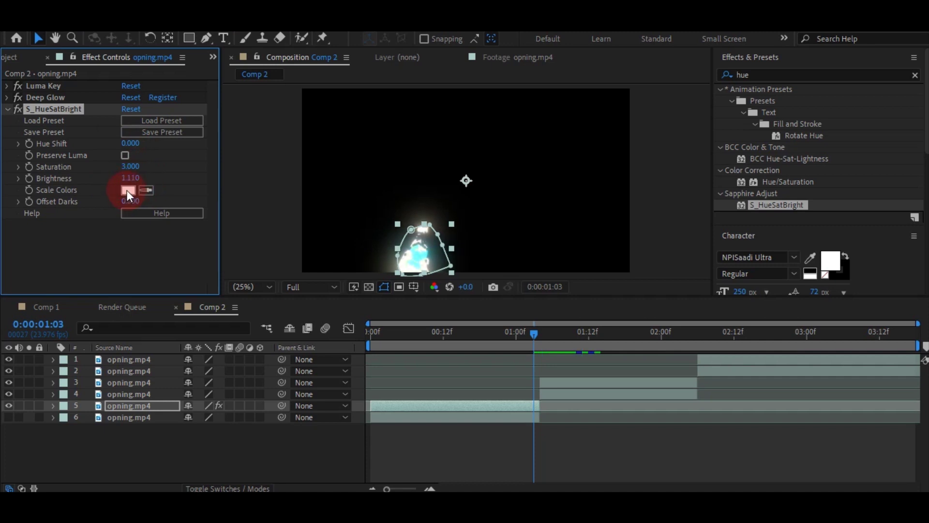
Set Scale Colors to pale blue CBEAFD and turn the background footage layer back on
{"action": "left_click", "coordinate": [128, 195]}
{"action": "left_click", "coordinate": [174, 152]}
{"action": "left_click_drag", "start_coordinate": [83, 150], "coordinate": [25, 79]}
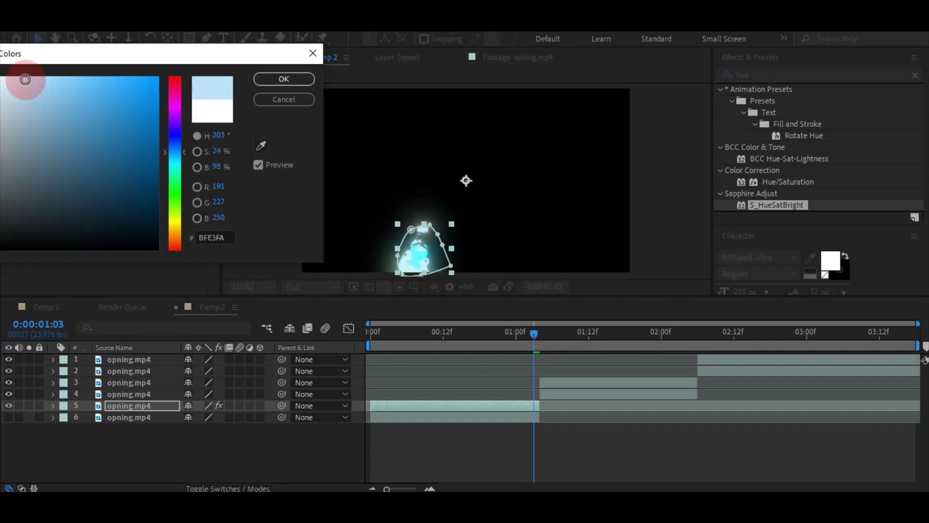
{"action": "left_click_drag", "start_coordinate": [62, 54], "coordinate": [79, 52]}
{"action": "left_click", "coordinate": [36, 77]}
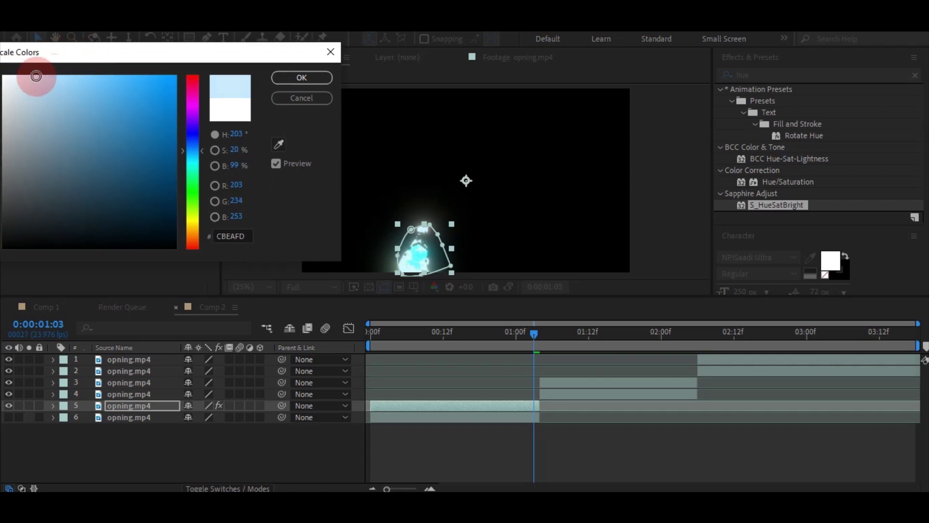
{"action": "left_click", "coordinate": [287, 79]}
{"action": "left_click", "coordinate": [9, 417]}
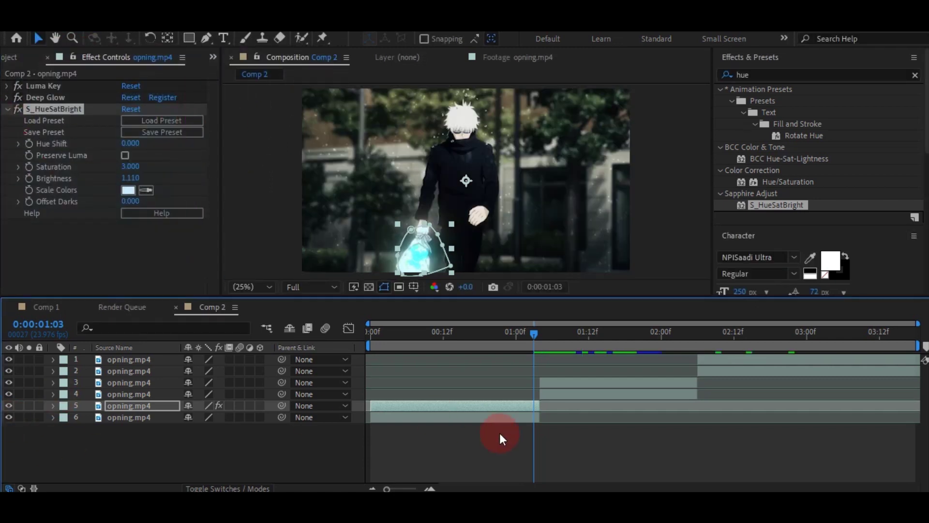
Reshape the mask's left and bottom points more tightly around the bag
{"action": "left_click", "coordinate": [498, 433]}
{"action": "scroll", "coordinate": [426, 197], "scroll_direction": "up", "scroll_amount": 2}
{"action": "scroll", "coordinate": [426, 198], "scroll_direction": "up", "scroll_amount": 2}
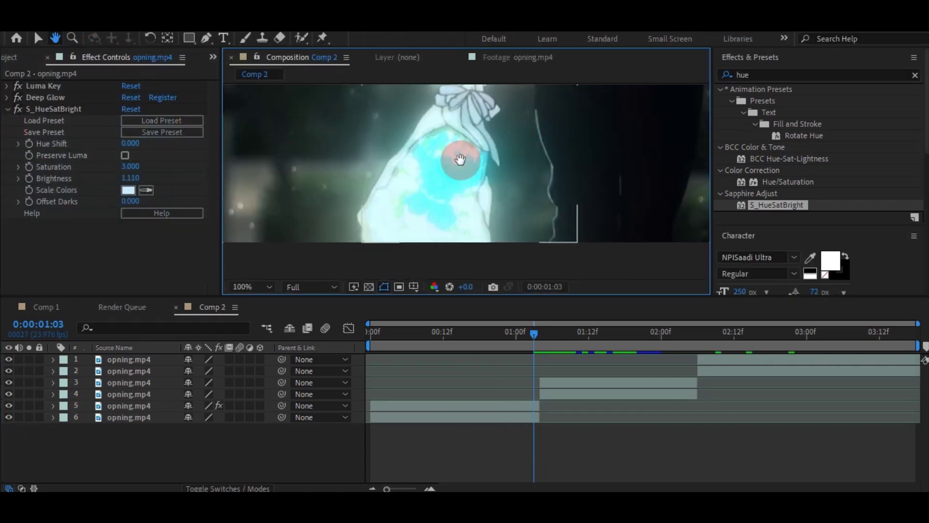
{"action": "left_click", "coordinate": [474, 409]}
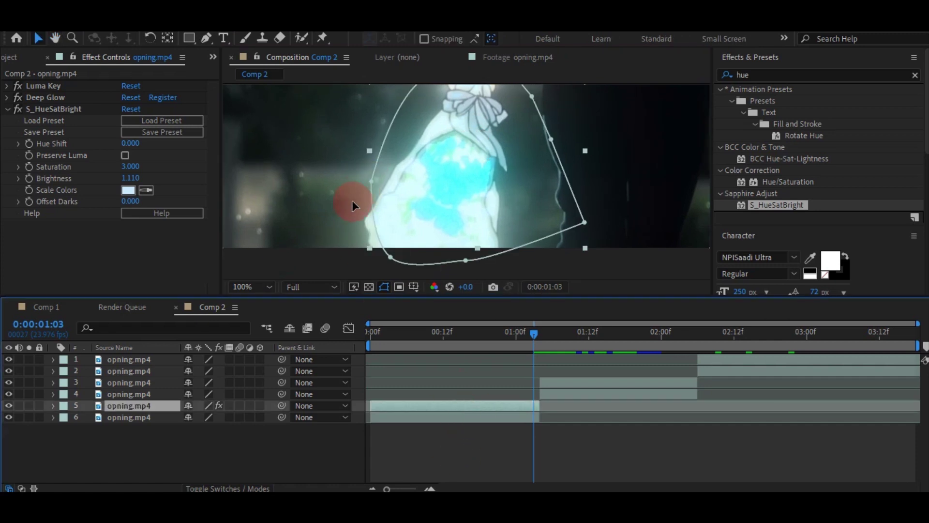
{"action": "left_click_drag", "start_coordinate": [352, 200], "coordinate": [353, 207]}
{"action": "left_click", "coordinate": [391, 257]}
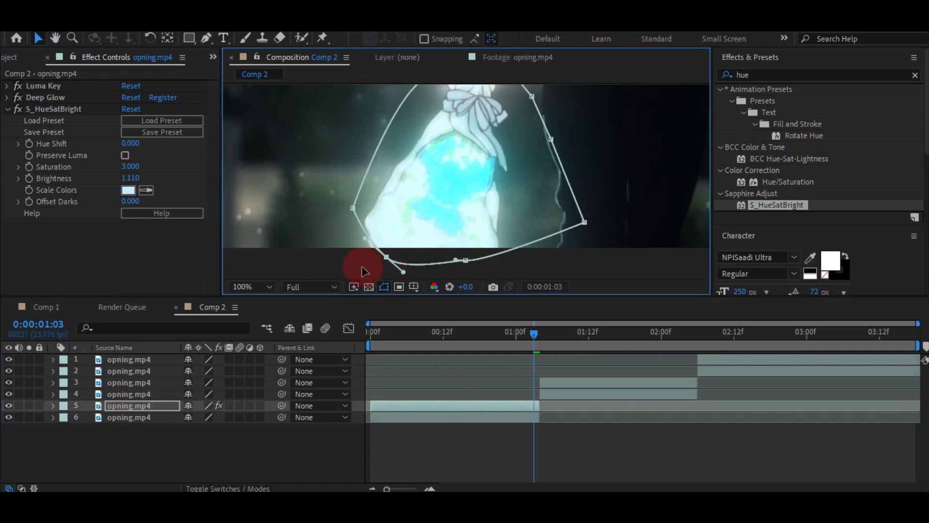
{"action": "left_click_drag", "start_coordinate": [365, 271], "coordinate": [362, 264]}
Reveal Mask 1's properties and enable the Mask Path stopwatch
{"action": "left_click", "coordinate": [53, 406]}
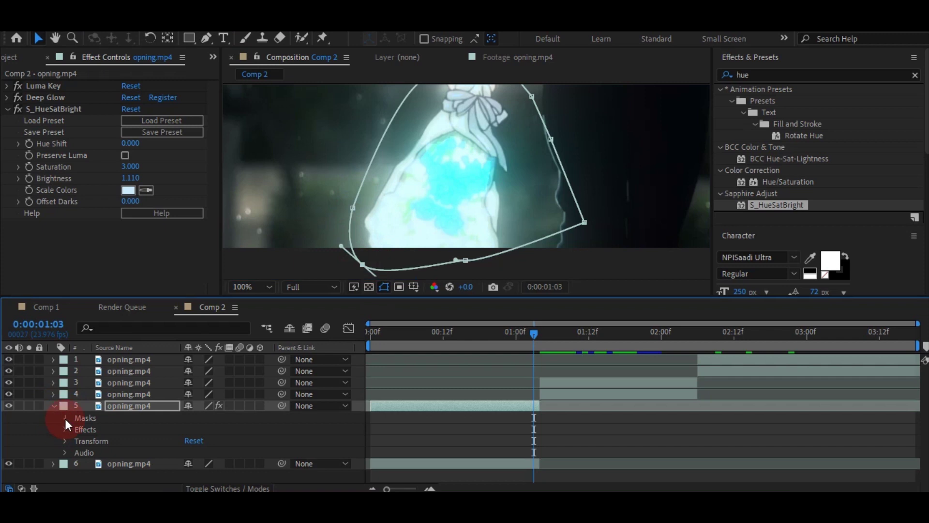
{"action": "left_click", "coordinate": [65, 419]}
{"action": "left_click", "coordinate": [77, 429]}
{"action": "left_click", "coordinate": [99, 440]}
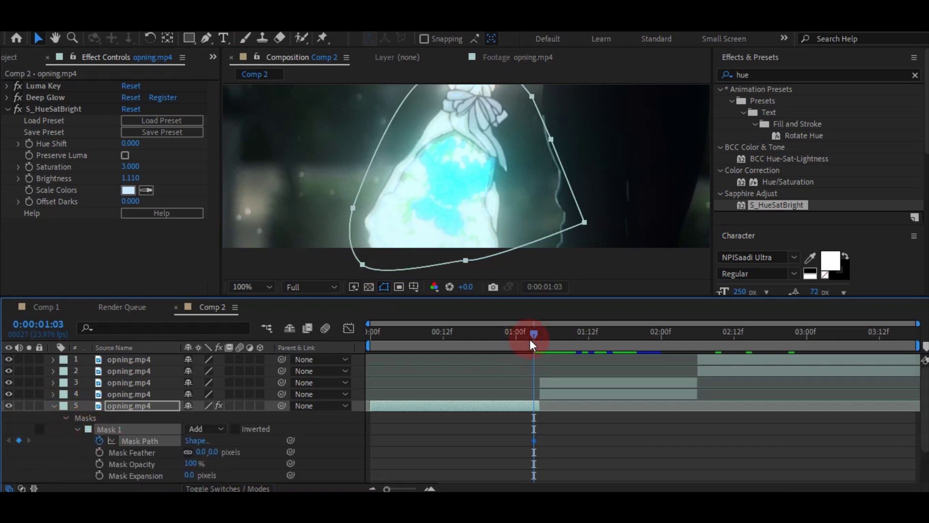
{"action": "left_click_drag", "start_coordinate": [501, 130], "coordinate": [506, 178]}
{"action": "key", "text": "v"}
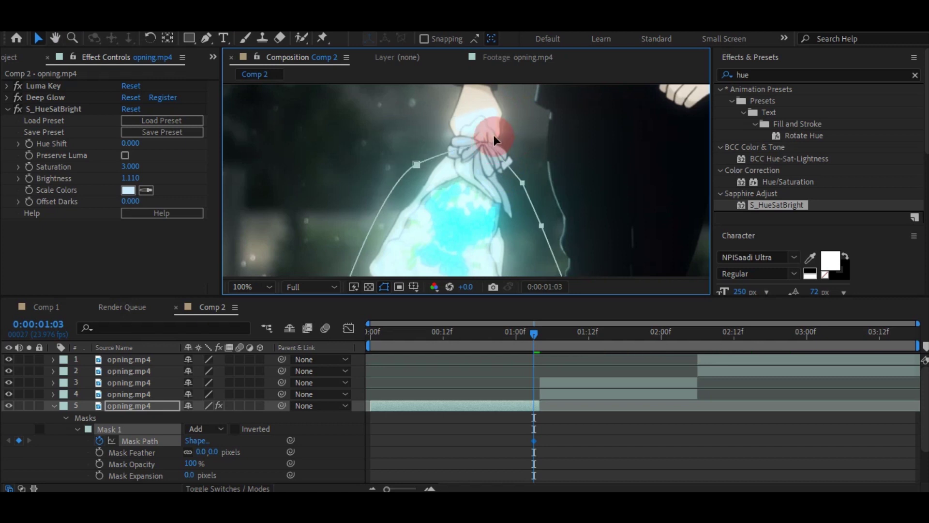
Nudge the whole mask slightly down-left, then back up-right to realign it on the bag
{"action": "left_click", "coordinate": [555, 448]}
{"action": "left_click", "coordinate": [138, 442]}
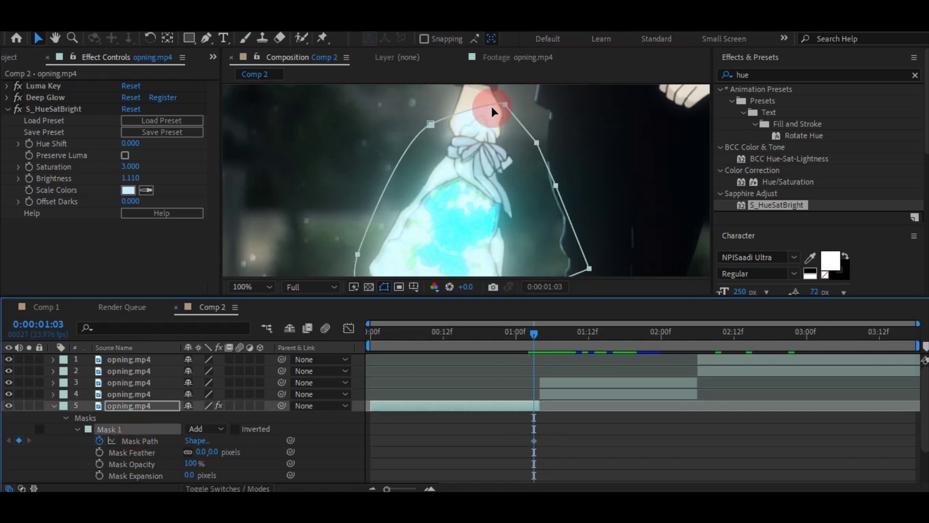
{"action": "left_click_drag", "start_coordinate": [502, 115], "coordinate": [499, 118]}
{"action": "left_click", "coordinate": [559, 249]}
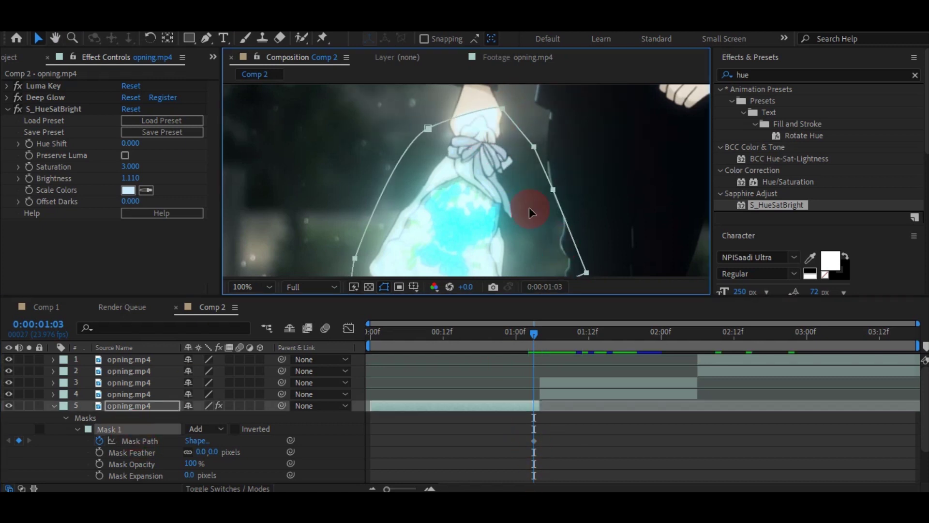
{"action": "left_click", "coordinate": [524, 407]}
{"action": "left_click_drag", "start_coordinate": [496, 146], "coordinate": [499, 142]}
{"action": "left_click", "coordinate": [531, 410]}
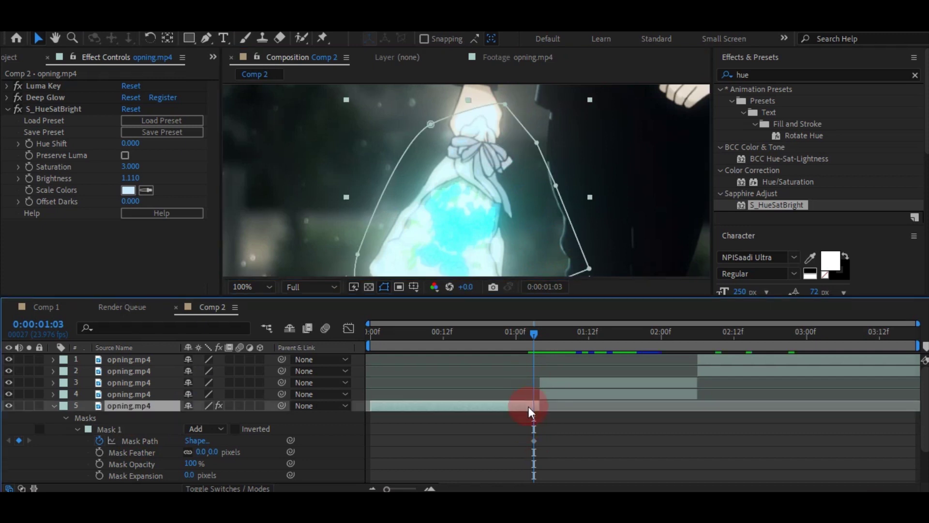
{"action": "left_click", "coordinate": [498, 143]}
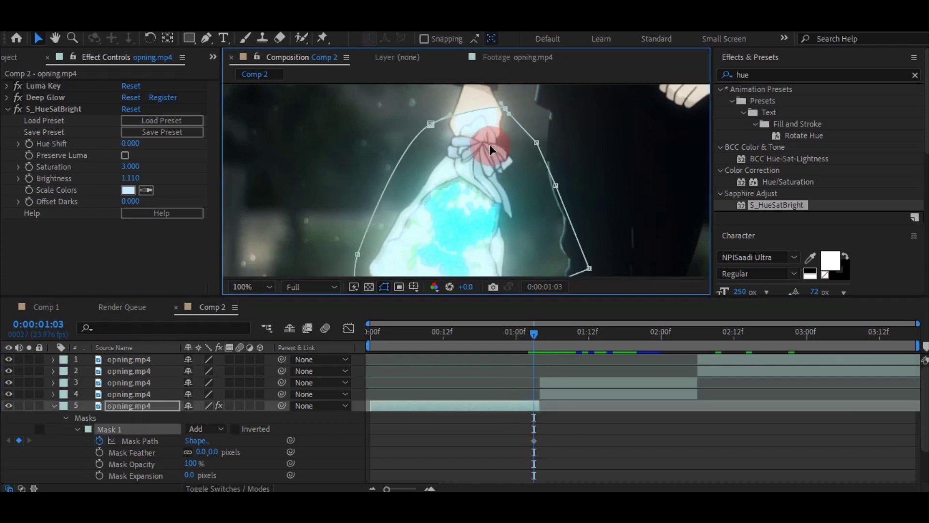
Add a Mask Path keyframe at frame 00:06
{"action": "left_click", "coordinate": [498, 251]}
{"action": "left_click", "coordinate": [522, 334]}
{"action": "key", "text": "comma"}
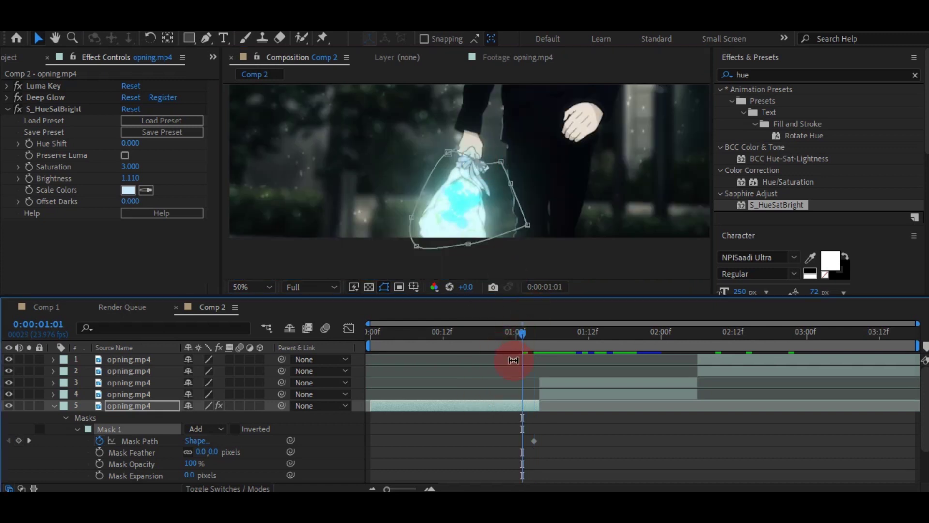
{"action": "left_click_drag", "start_coordinate": [518, 338], "coordinate": [511, 340]}
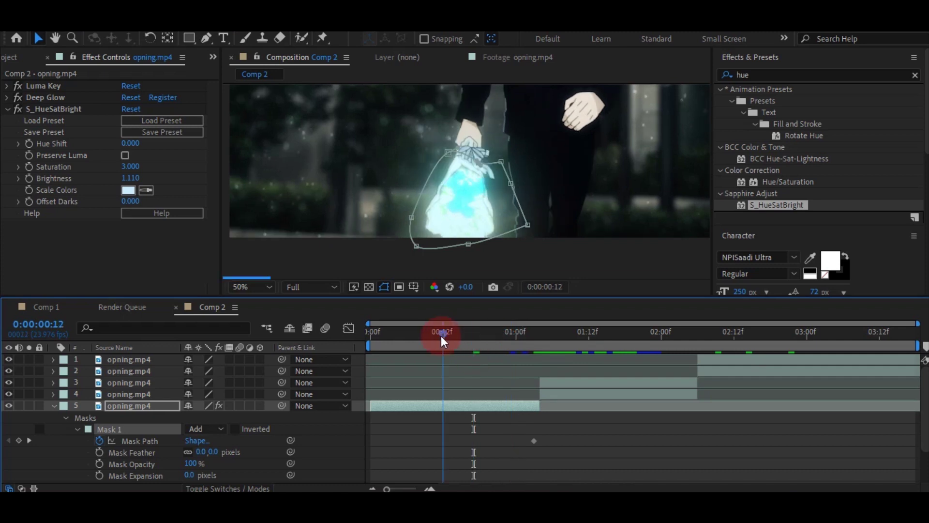
{"action": "left_click", "coordinate": [407, 333]}
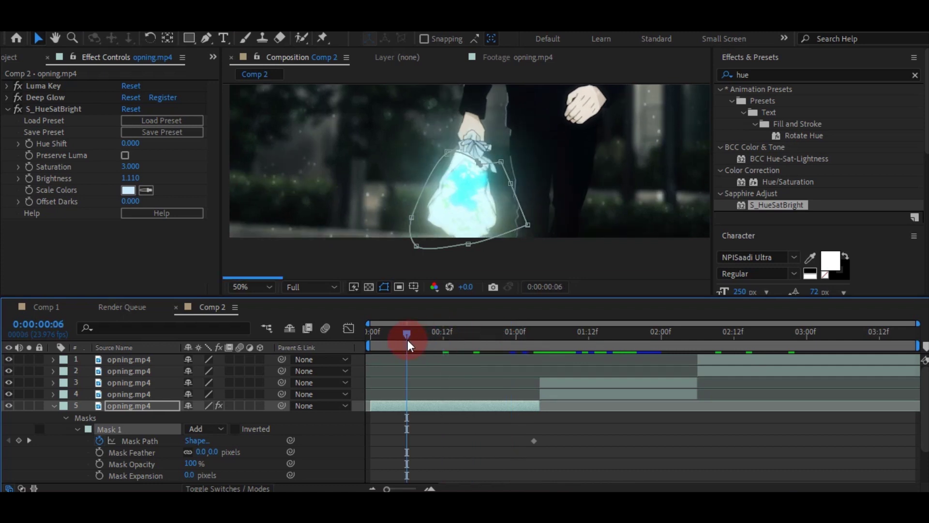
{"action": "left_click", "coordinate": [18, 440]}
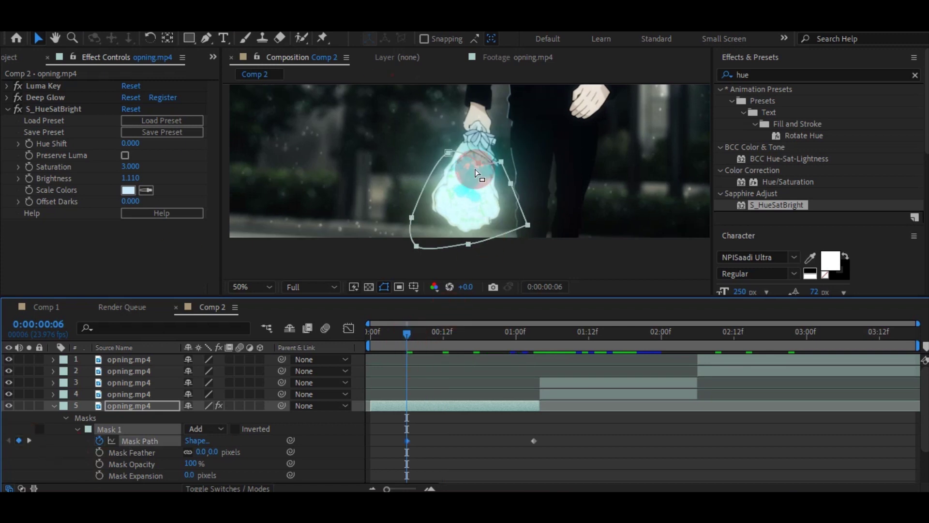
Move the later Mask Path keyframe earlier, closer to the first one
{"action": "left_click", "coordinate": [479, 410]}
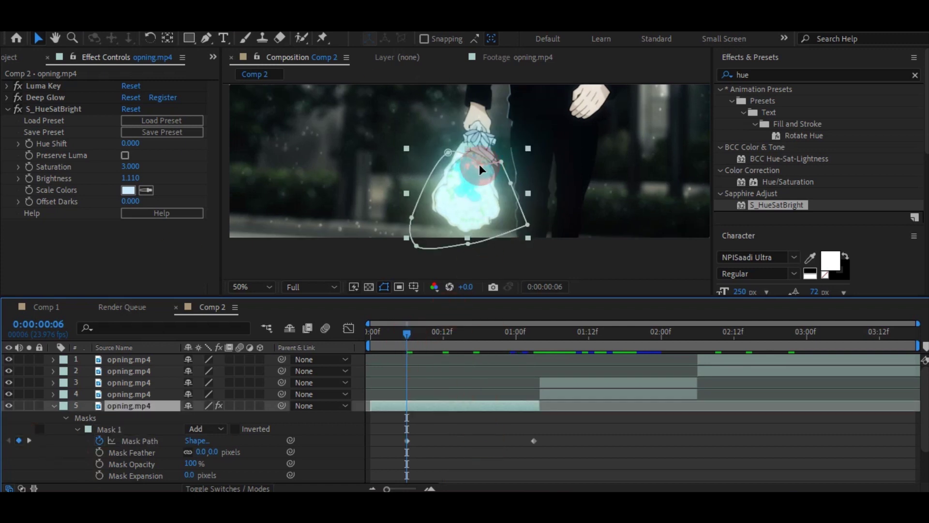
{"action": "left_click", "coordinate": [481, 151]}
{"action": "left_click_drag", "start_coordinate": [393, 344], "coordinate": [371, 342]}
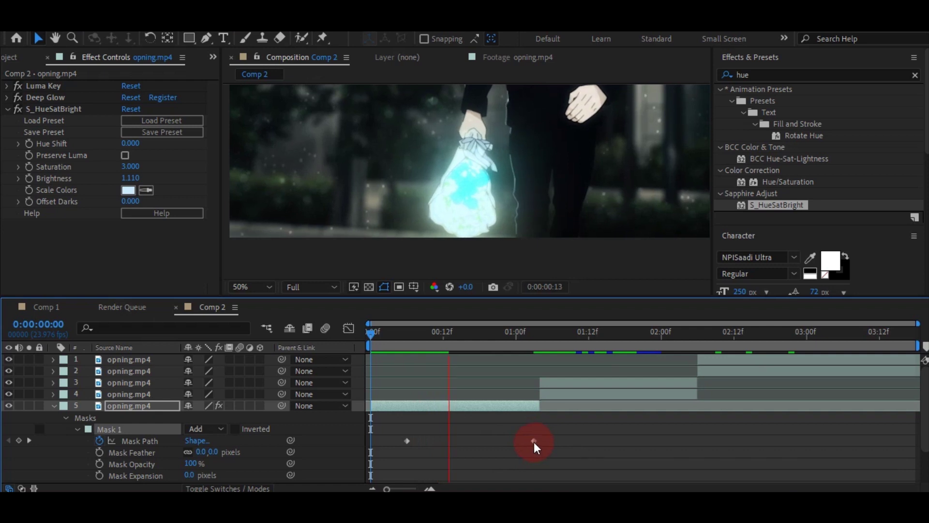
{"action": "left_click", "coordinate": [534, 441]}
{"action": "left_click_drag", "start_coordinate": [473, 445], "coordinate": [474, 442]}
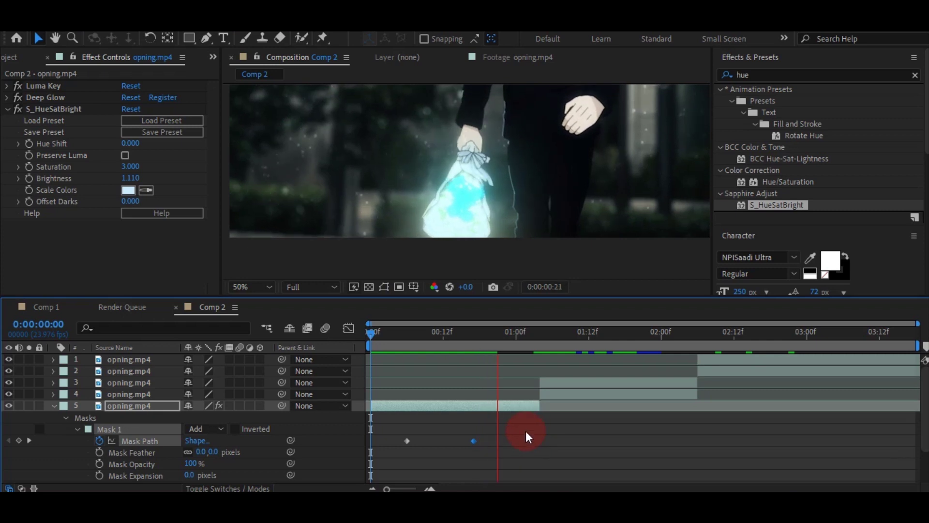
Fit the frame in the viewer, replay the shot from the start, and clear the 'hue' effects search
{"action": "left_click", "coordinate": [497, 332]}
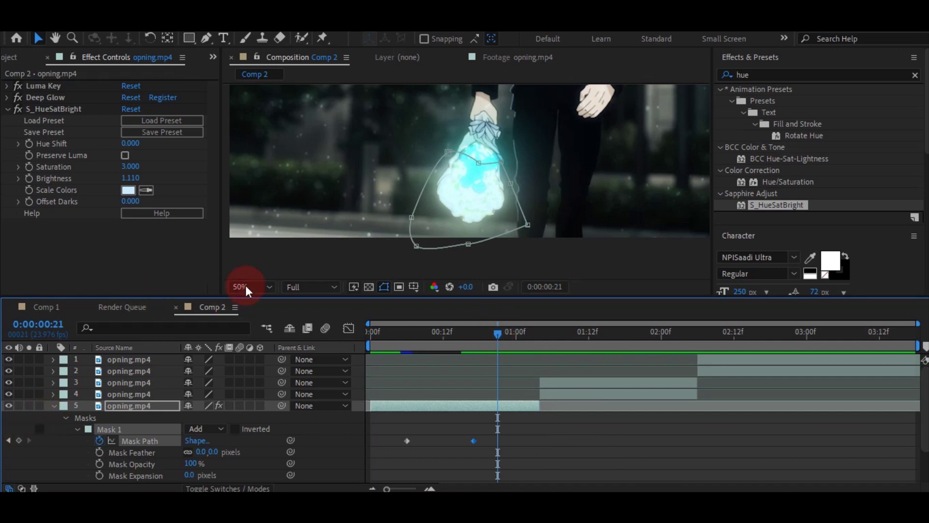
{"action": "left_click", "coordinate": [245, 286]}
{"action": "left_click", "coordinate": [271, 53]}
{"action": "left_click", "coordinate": [436, 456]}
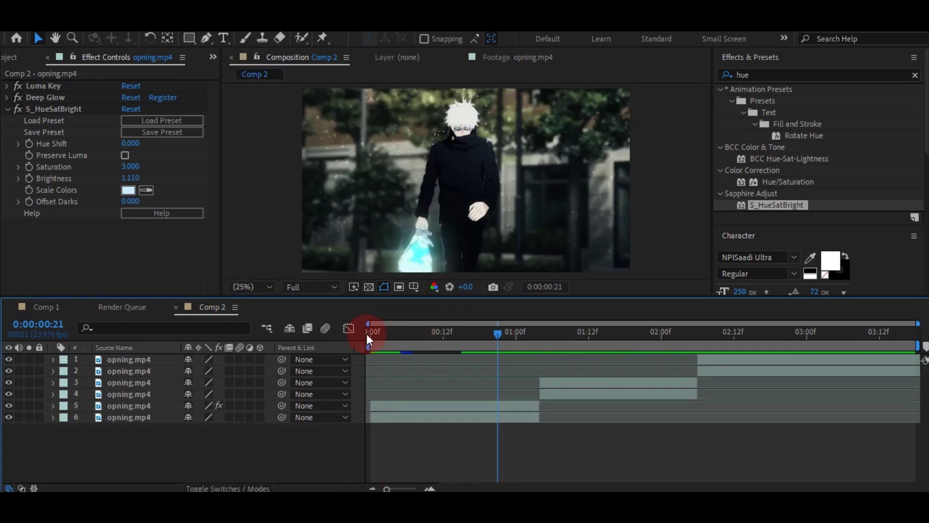
{"action": "key", "text": "space"}
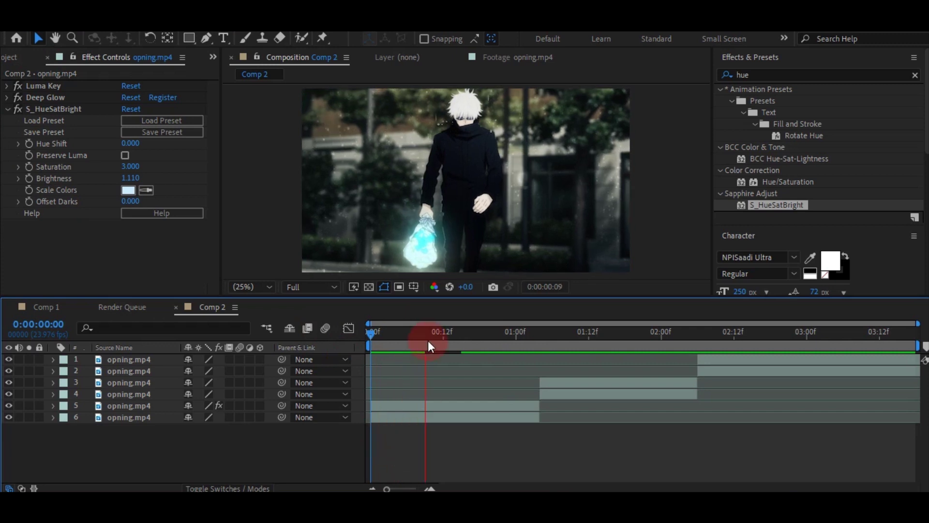
{"action": "left_click", "coordinate": [914, 74]}
{"action": "left_click", "coordinate": [545, 332]}
Select eye close-up layer 3 and apply BCC Linear Luma Key via a 'linea' search
{"action": "left_click", "coordinate": [600, 382]}
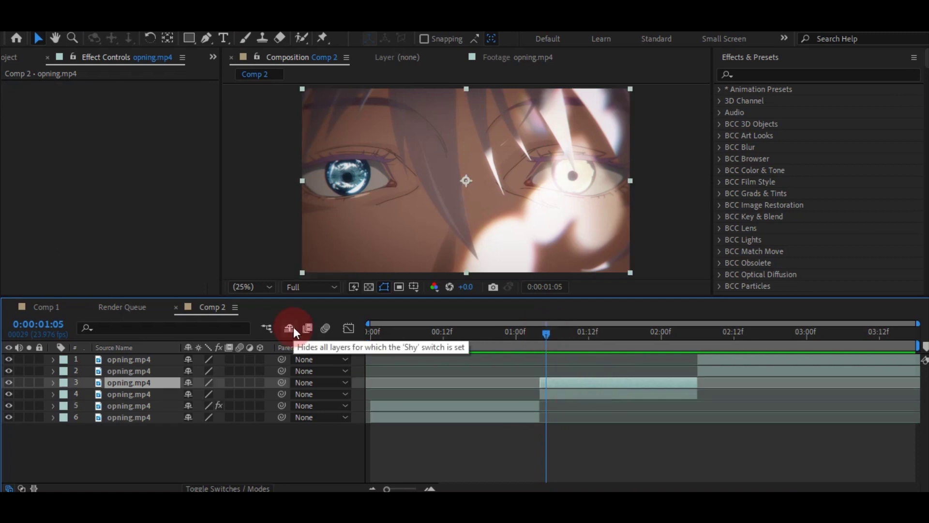
{"action": "scroll", "coordinate": [815, 116], "scroll_direction": "down", "scroll_amount": 3}
{"action": "scroll", "coordinate": [816, 120], "scroll_direction": "up", "scroll_amount": 3}
{"action": "scroll", "coordinate": [817, 170], "scroll_direction": "down", "scroll_amount": 4}
{"action": "scroll", "coordinate": [817, 169], "scroll_direction": "up", "scroll_amount": 4}
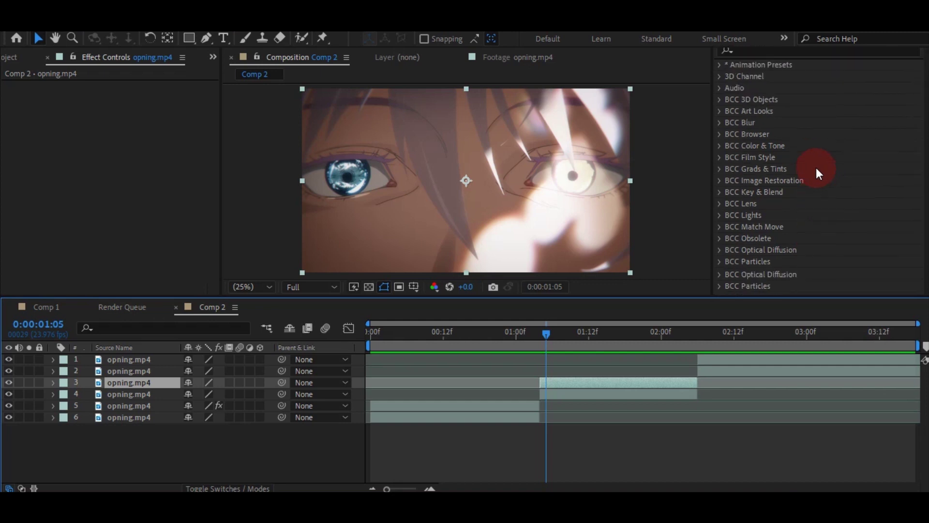
{"action": "left_click", "coordinate": [784, 75]}
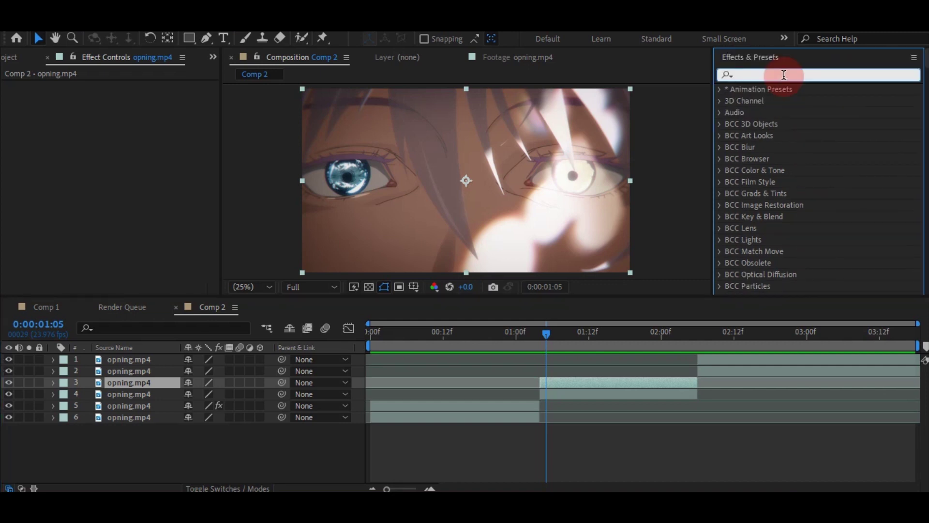
{"action": "type", "text": "linea"}
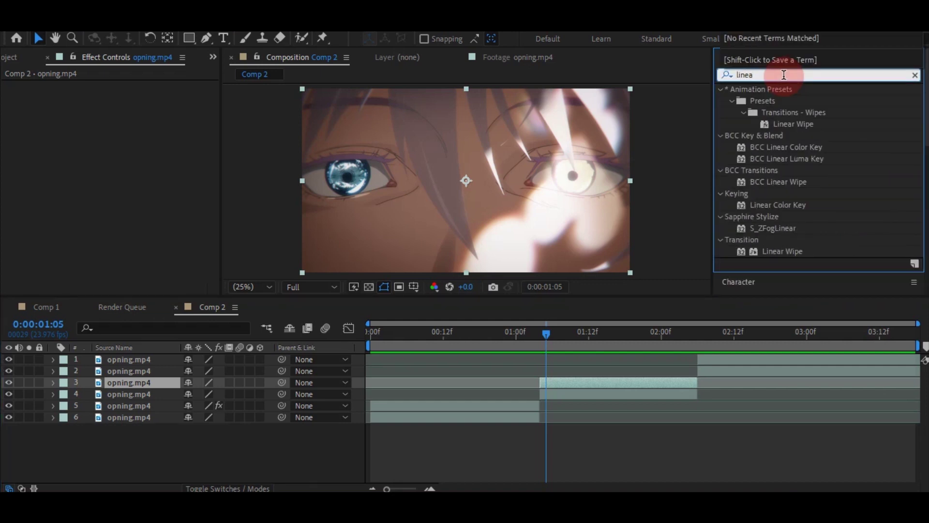
{"action": "double_click", "coordinate": [819, 160]}
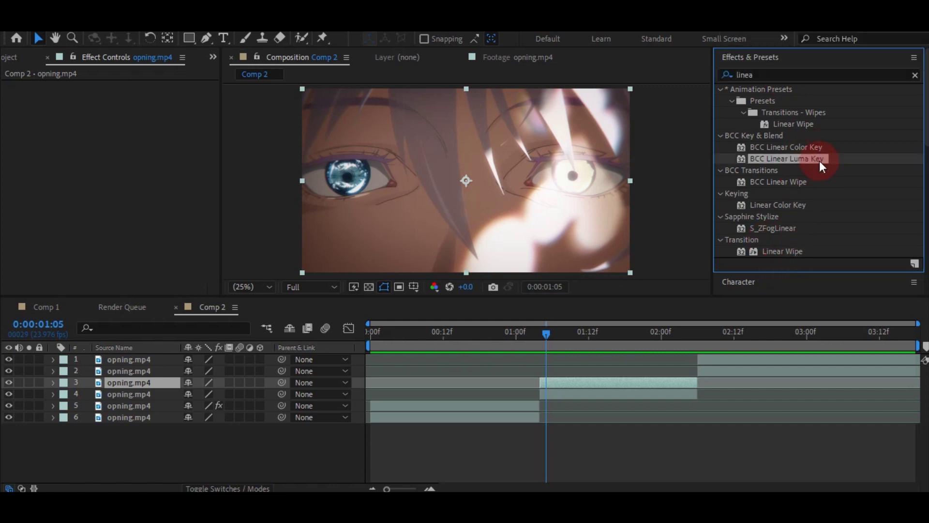
Load the softMatte.bsp preset into BCC Linear Luma Key and hide layer 4
{"action": "left_click", "coordinate": [151, 140]}
{"action": "left_click", "coordinate": [185, 207]}
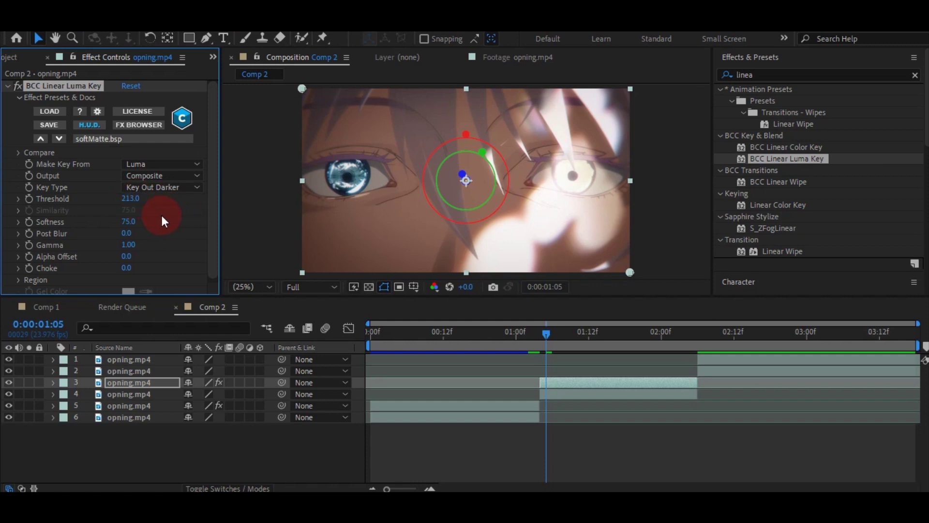
{"action": "left_click", "coordinate": [9, 394]}
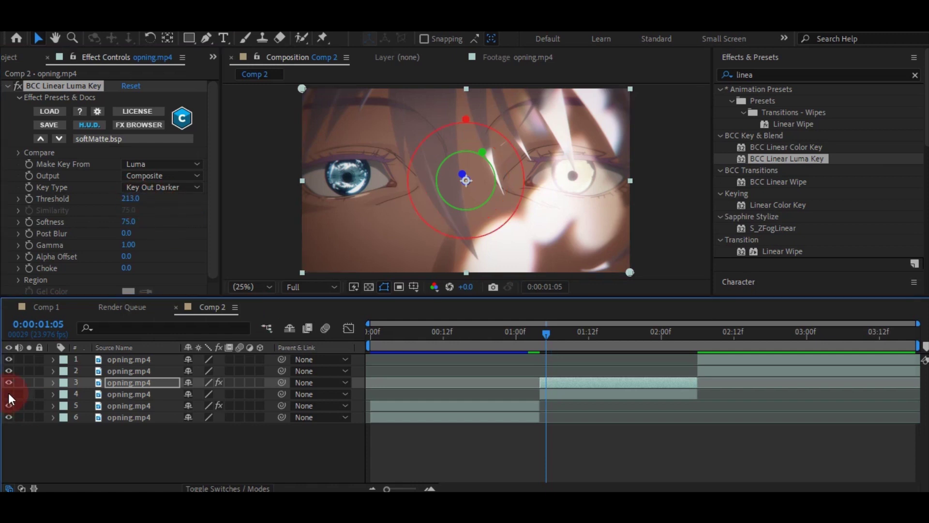
Set the luma key's Softness to 66, Gamma to 3.48 and Alpha Offset to 2.0
{"action": "left_click", "coordinate": [128, 221]}
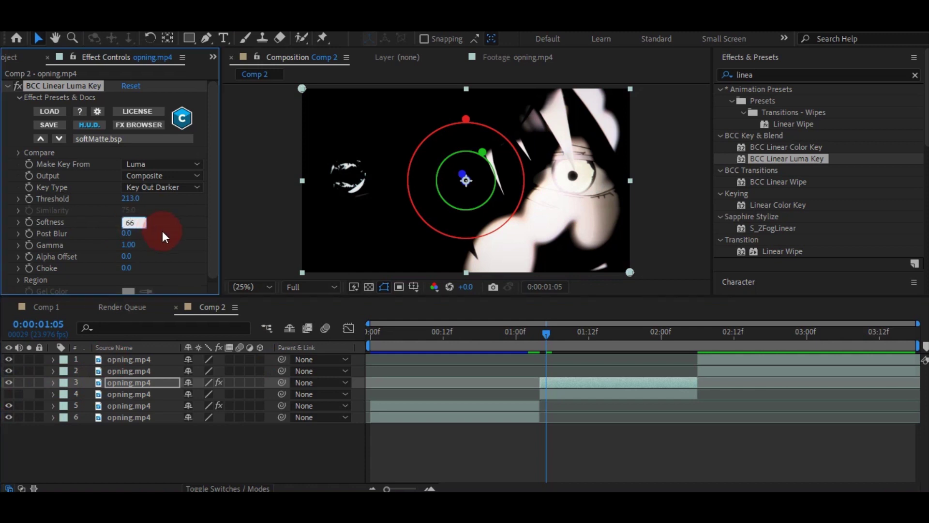
{"action": "type", "text": "66"}
{"action": "left_click", "coordinate": [162, 231]}
{"action": "left_click", "coordinate": [127, 245]}
{"action": "type", "text": "3."}
{"action": "key", "text": "Return"}
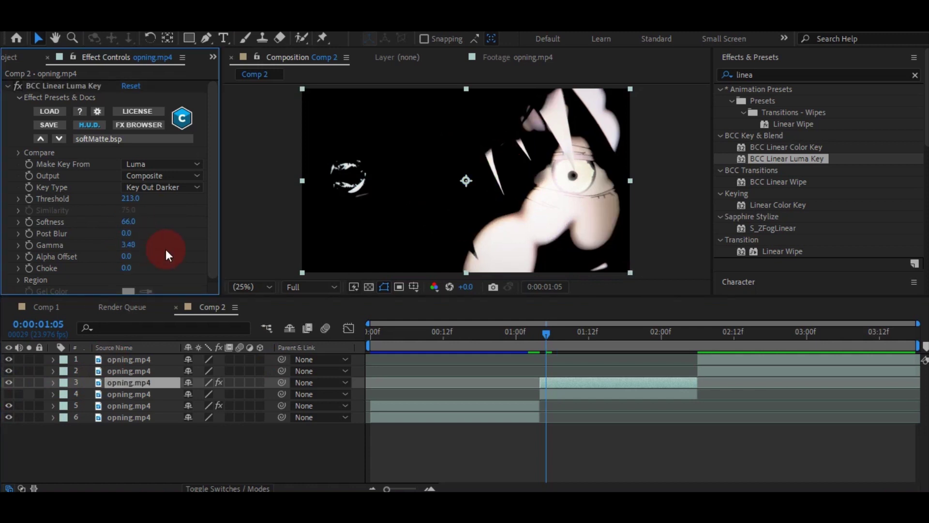
{"action": "left_click", "coordinate": [127, 257]}
{"action": "left_click", "coordinate": [7, 86]}
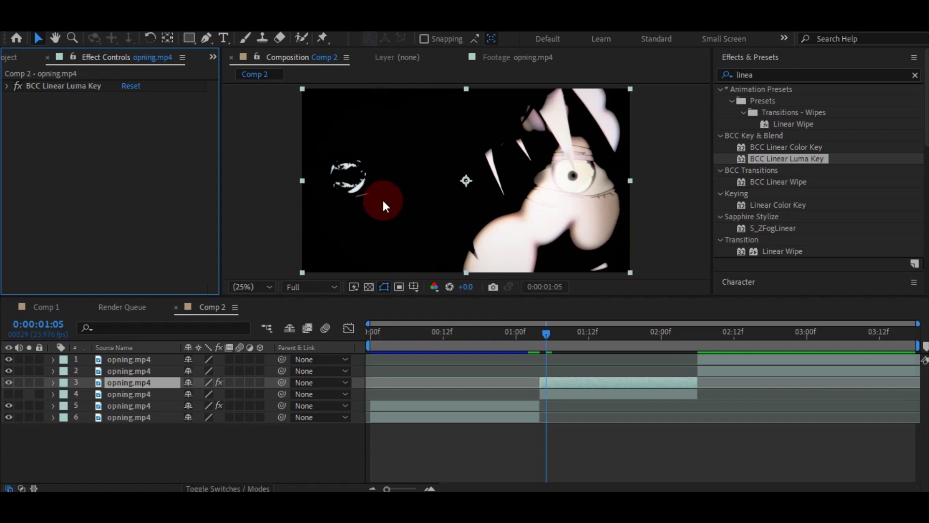
Draw a closed Pen mask around the eye on layer 3
{"action": "left_click", "coordinate": [207, 38]}
{"action": "left_click", "coordinate": [373, 153]}
{"action": "left_click_drag", "start_coordinate": [380, 204], "coordinate": [362, 209]}
{"action": "left_click", "coordinate": [327, 202]}
{"action": "left_click", "coordinate": [314, 157]}
{"action": "left_click", "coordinate": [350, 140]}
{"action": "left_click", "coordinate": [373, 153]}
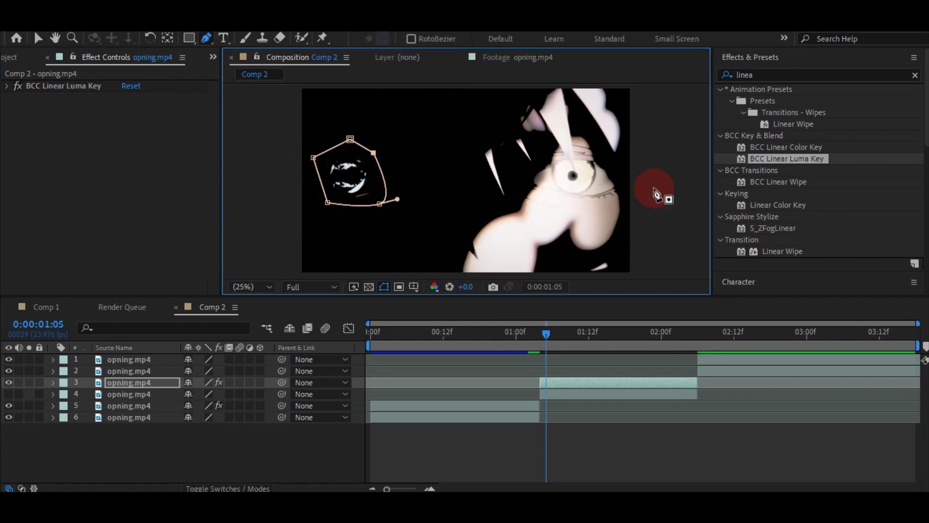
Apply Deep Glow to the masked layer with Exposure 0.55
{"action": "left_click", "coordinate": [915, 75]}
{"action": "left_click", "coordinate": [836, 71]}
{"action": "type", "text": "d"}
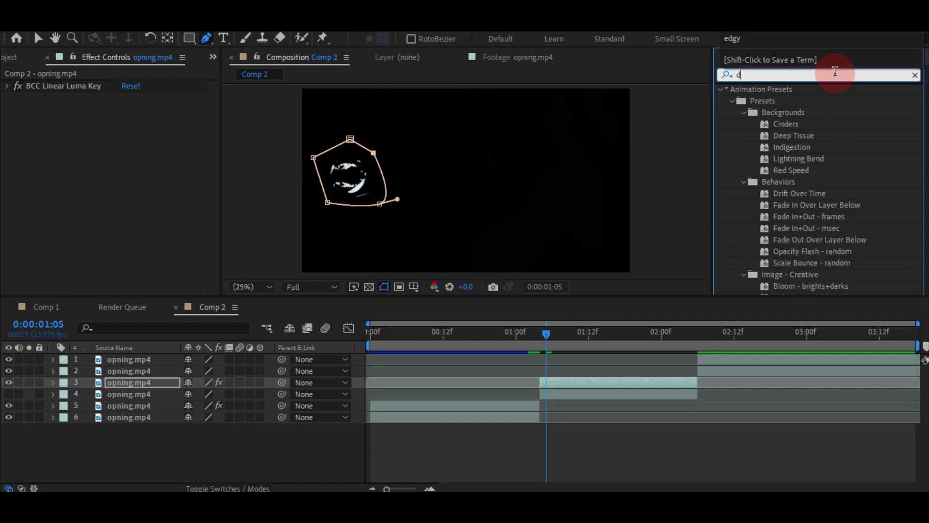
{"action": "type", "text": "ee"}
{"action": "double_click", "coordinate": [768, 147]}
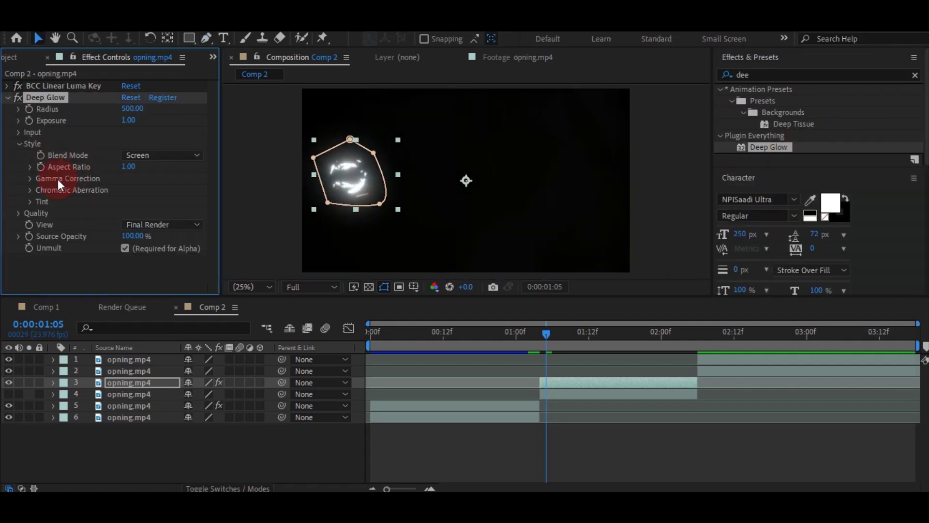
{"action": "left_click", "coordinate": [128, 120]}
{"action": "type", "text": "0.55"}
{"action": "left_click", "coordinate": [147, 140]}
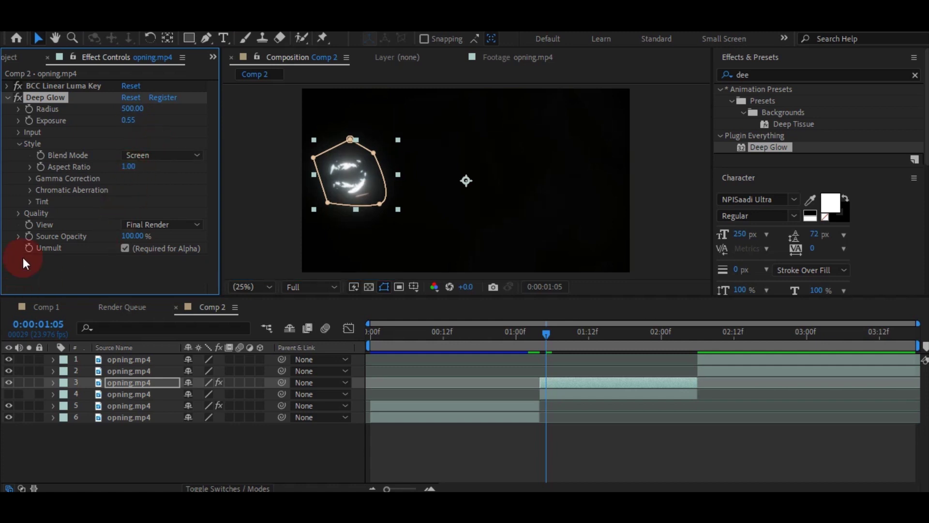
Enable the Deep Glow tint and set its colour to cyan
{"action": "left_click", "coordinate": [30, 202]}
{"action": "left_click", "coordinate": [126, 225]}
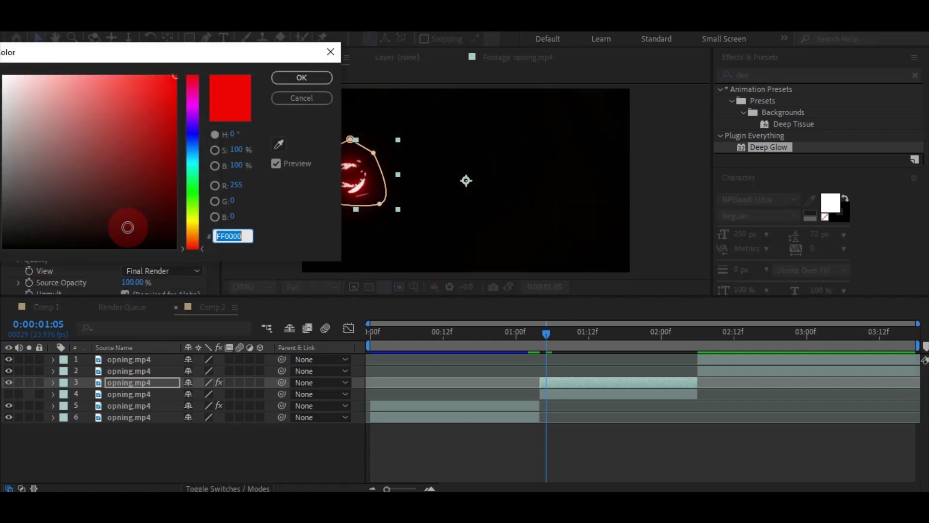
{"action": "left_click_drag", "start_coordinate": [195, 164], "coordinate": [191, 176]}
{"action": "left_click", "coordinate": [301, 78]}
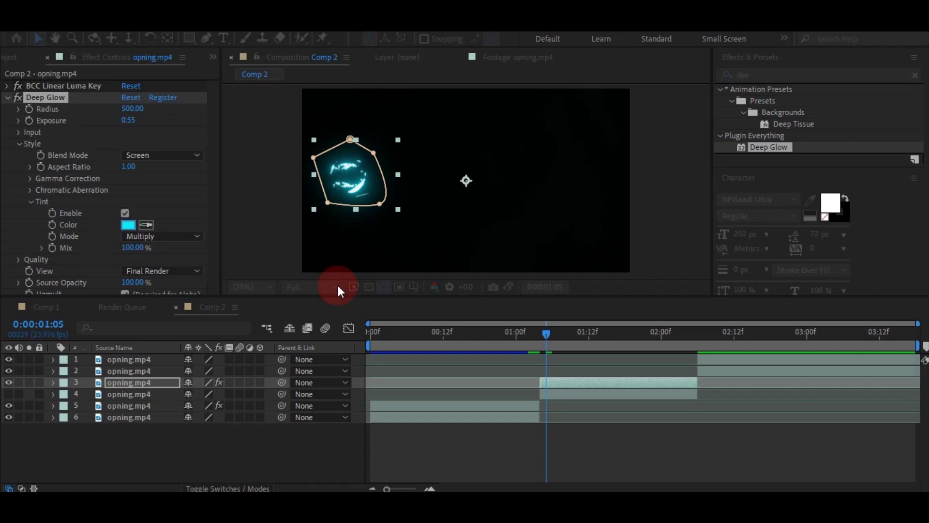
Show the eye footage on layer 4 and compare the glow layer toggled off and on
{"action": "left_click", "coordinate": [263, 458]}
{"action": "left_click", "coordinate": [8, 393]}
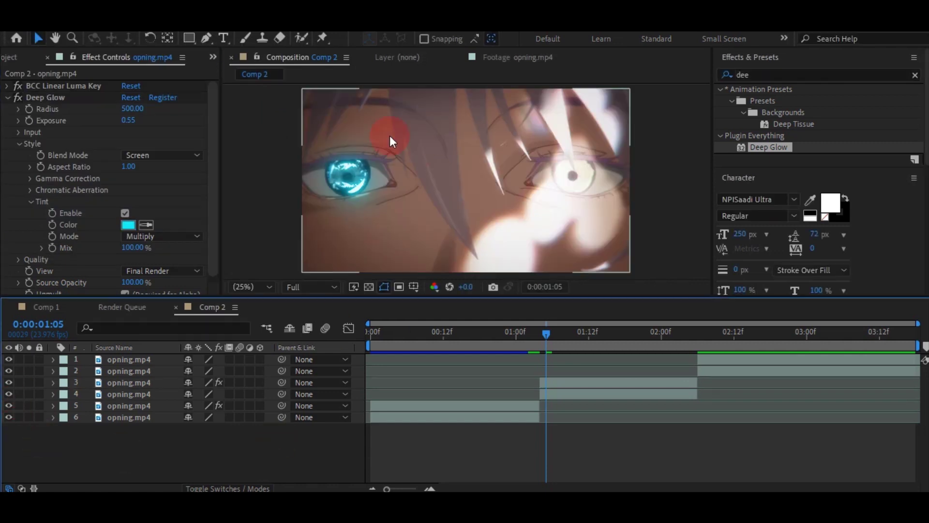
{"action": "left_click", "coordinate": [153, 386]}
{"action": "left_click", "coordinate": [8, 382]}
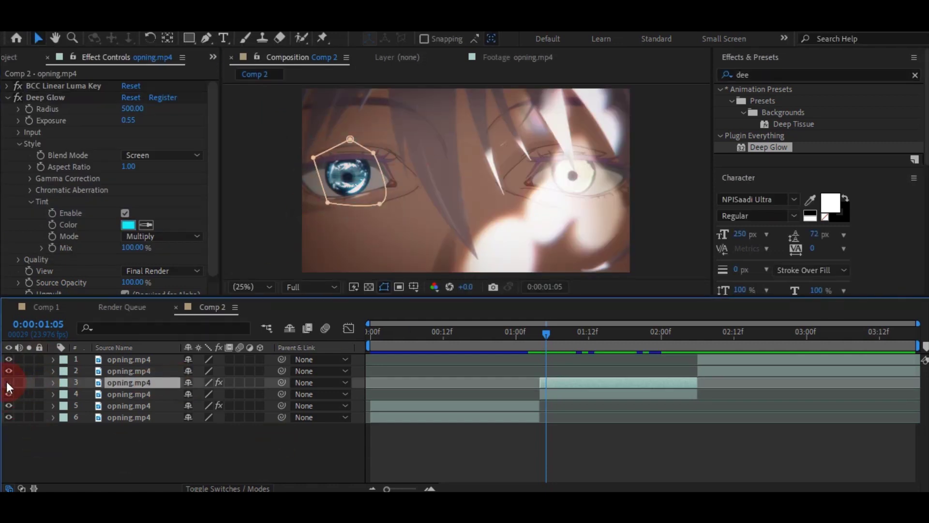
{"action": "left_click", "coordinate": [6, 382]}
{"action": "key", "text": "F2"}
{"action": "key", "text": "period"}
{"action": "key", "text": "comma"}
Set the glow layer's blending mode to Lighten, then to Overlay
{"action": "left_click", "coordinate": [126, 373]}
{"action": "right_click", "coordinate": [114, 386]}
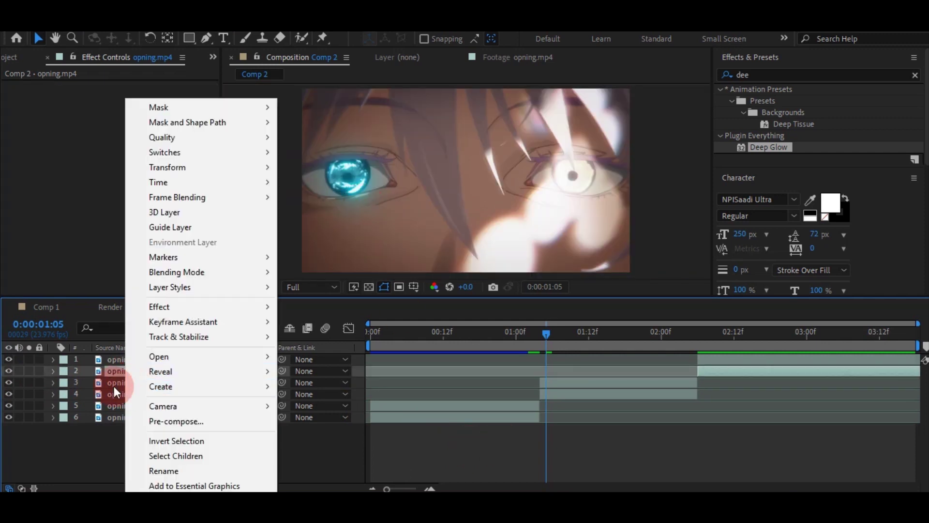
{"action": "key", "text": "Escape"}
{"action": "right_click", "coordinate": [112, 382]}
{"action": "mouse_move", "coordinate": [175, 271]}
{"action": "left_click", "coordinate": [296, 237]}
{"action": "right_click", "coordinate": [159, 381]}
{"action": "mouse_move", "coordinate": [208, 272]}
{"action": "left_click", "coordinate": [330, 323]}
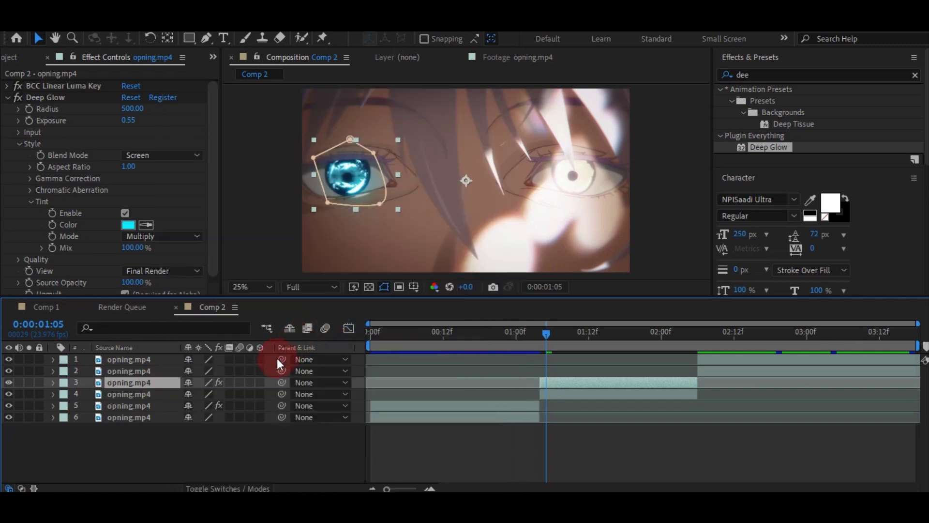
Try two more blending modes on the glow layer and open the Deep Glow tint colour picker
{"action": "left_click", "coordinate": [10, 382]}
{"action": "left_click", "coordinate": [10, 382]}
{"action": "right_click", "coordinate": [134, 380]}
{"action": "mouse_move", "coordinate": [223, 276]}
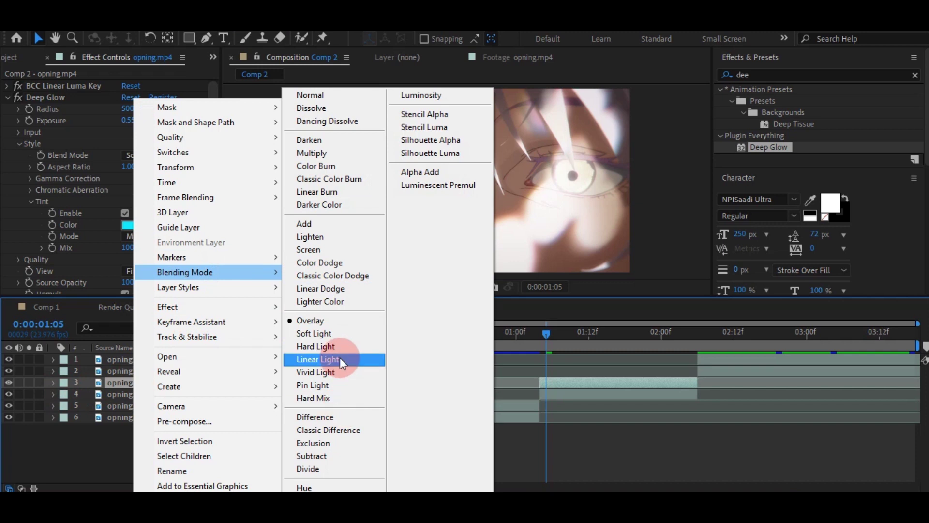
{"action": "left_click", "coordinate": [333, 333]}
{"action": "right_click", "coordinate": [168, 386]}
{"action": "mouse_move", "coordinate": [213, 269]}
{"action": "left_click", "coordinate": [329, 220]}
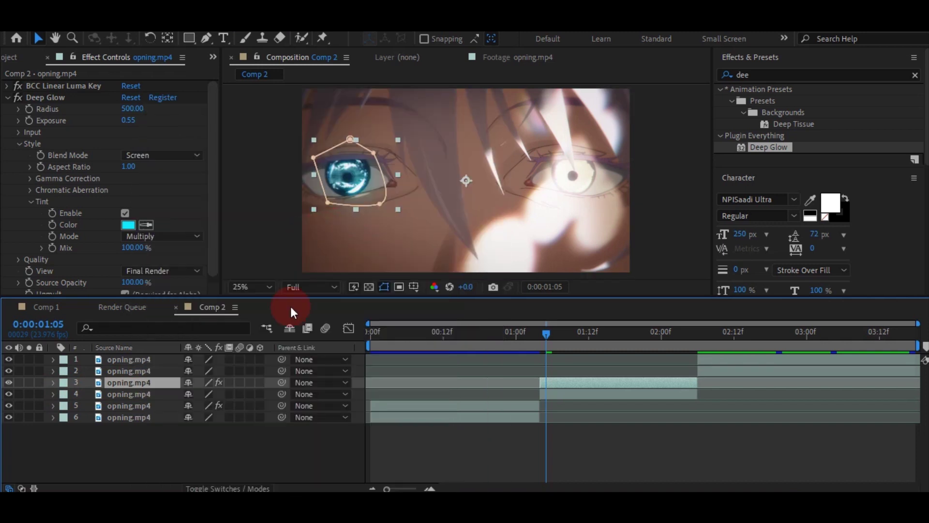
{"action": "left_click", "coordinate": [129, 226]}
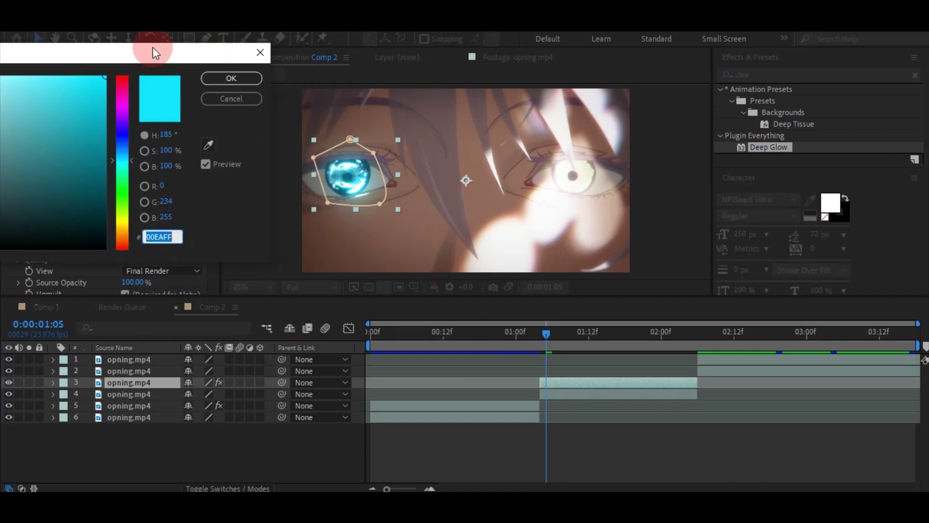
Change the Deep Glow tint from cyan to a saturated deep blue (2A00FF)
{"action": "mouse_move", "coordinate": [118, 77]}
{"action": "left_mouse_down"}
{"action": "mouse_move", "coordinate": [124, 239]}
{"action": "mouse_move", "coordinate": [126, 197]}
{"action": "left_mouse_up"}
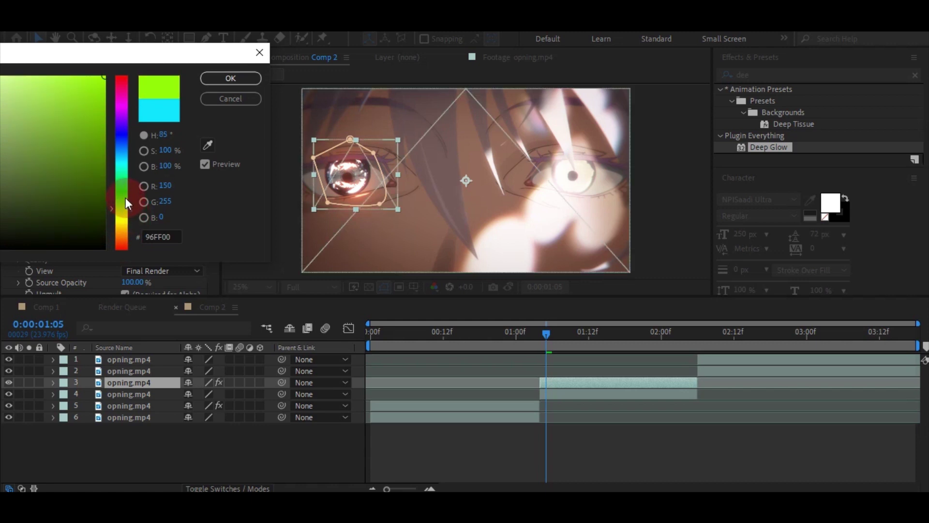
{"action": "left_click_drag", "start_coordinate": [125, 197], "coordinate": [124, 133]}
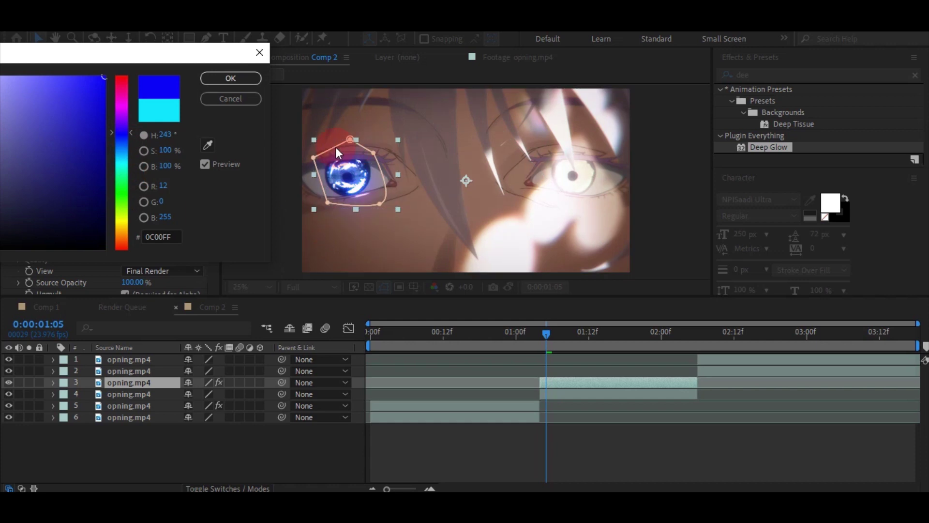
{"action": "left_click", "coordinate": [125, 115]}
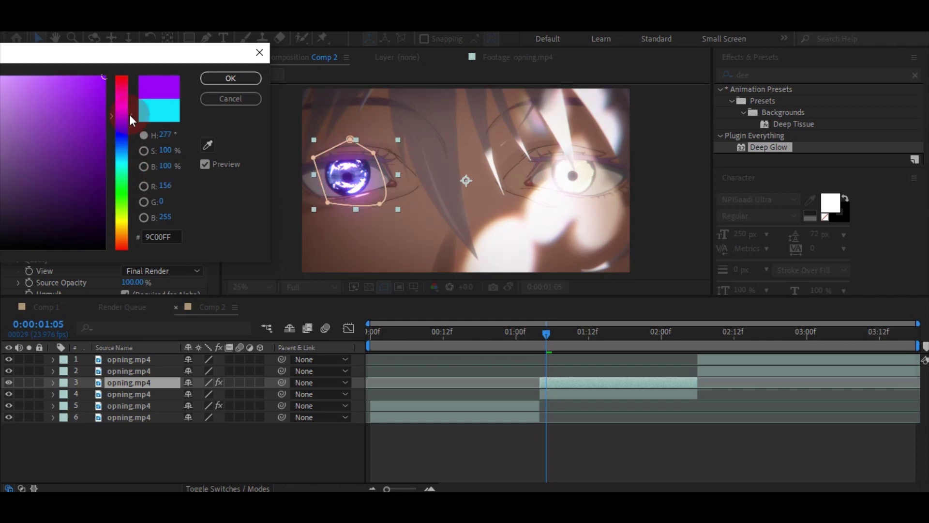
{"action": "left_click", "coordinate": [124, 87]}
{"action": "left_click", "coordinate": [124, 164]}
{"action": "mouse_move", "coordinate": [127, 143]}
{"action": "left_mouse_down"}
{"action": "mouse_move", "coordinate": [123, 193]}
{"action": "mouse_move", "coordinate": [111, 196]}
{"action": "mouse_move", "coordinate": [126, 161]}
{"action": "mouse_move", "coordinate": [119, 128]}
{"action": "left_mouse_up"}
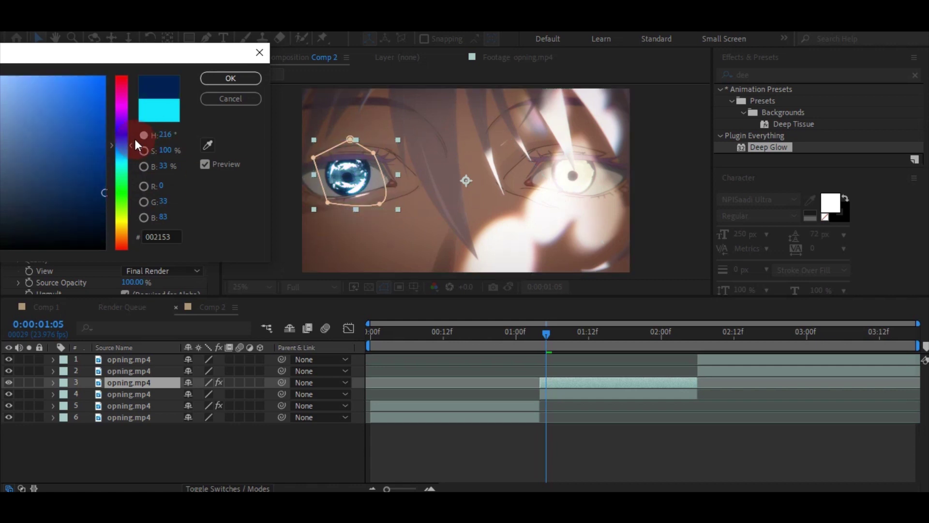
{"action": "left_click", "coordinate": [104, 76]}
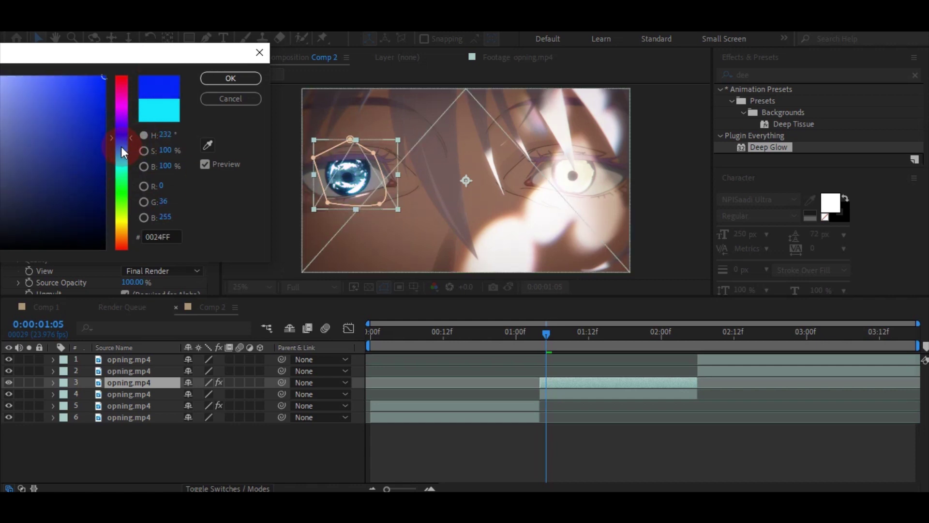
{"action": "left_click_drag", "start_coordinate": [122, 130], "coordinate": [124, 141]}
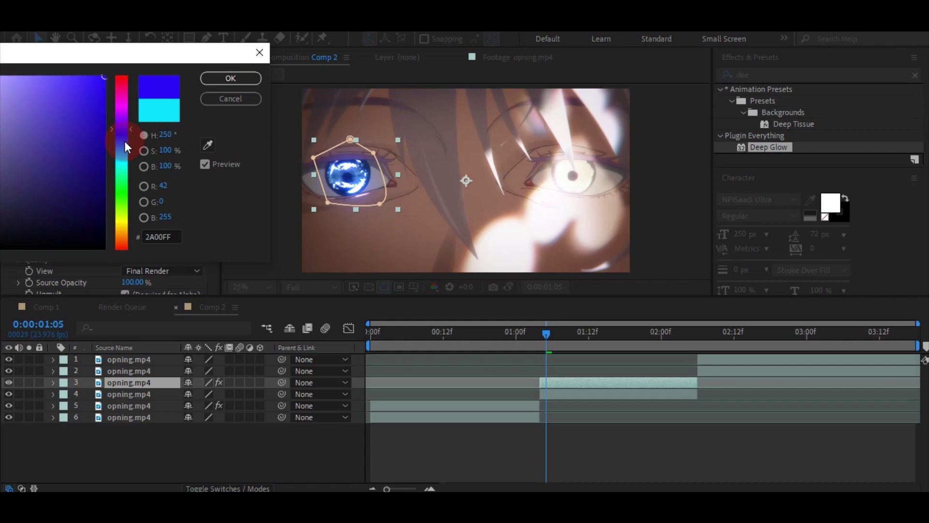
{"action": "key", "text": "Return"}
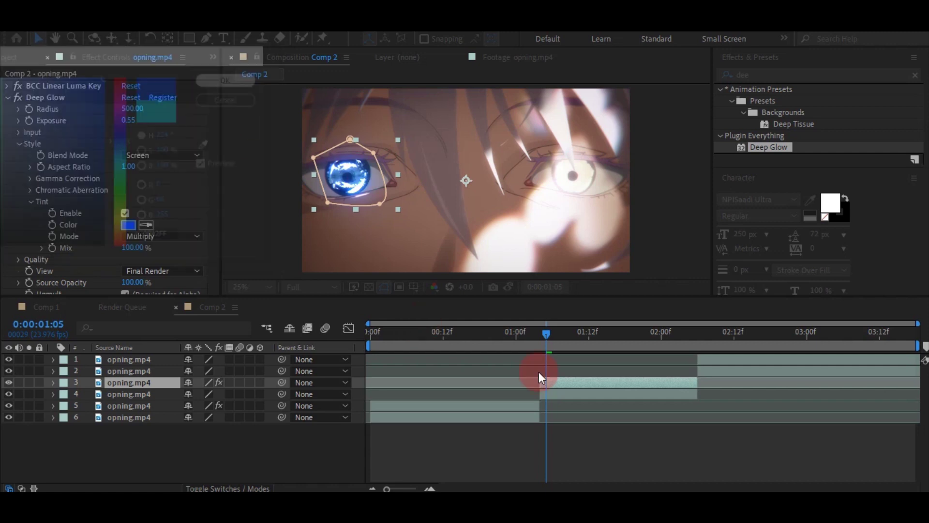
Toggle the glow layer off and on to compare the blue eye glow
{"action": "left_click", "coordinate": [529, 442]}
{"action": "left_click", "coordinate": [9, 382]}
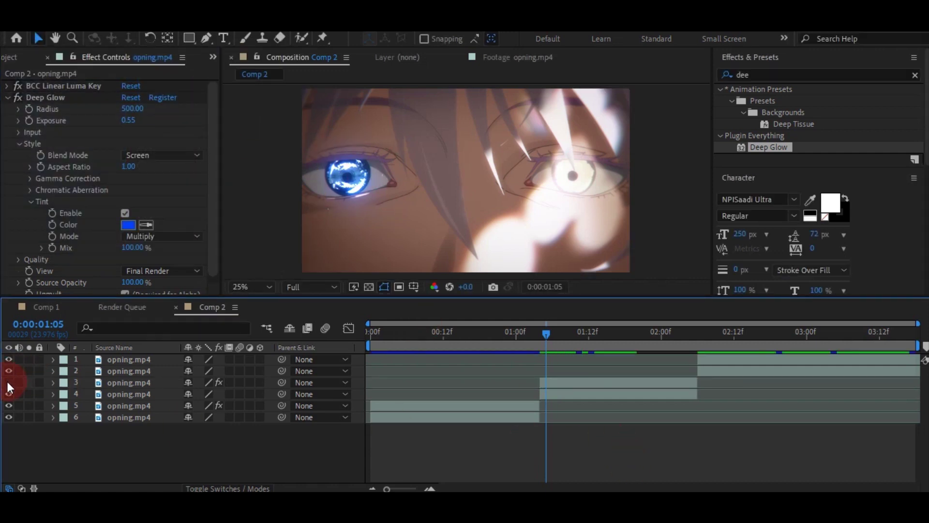
{"action": "left_click", "coordinate": [9, 382]}
{"action": "left_click", "coordinate": [396, 406]}
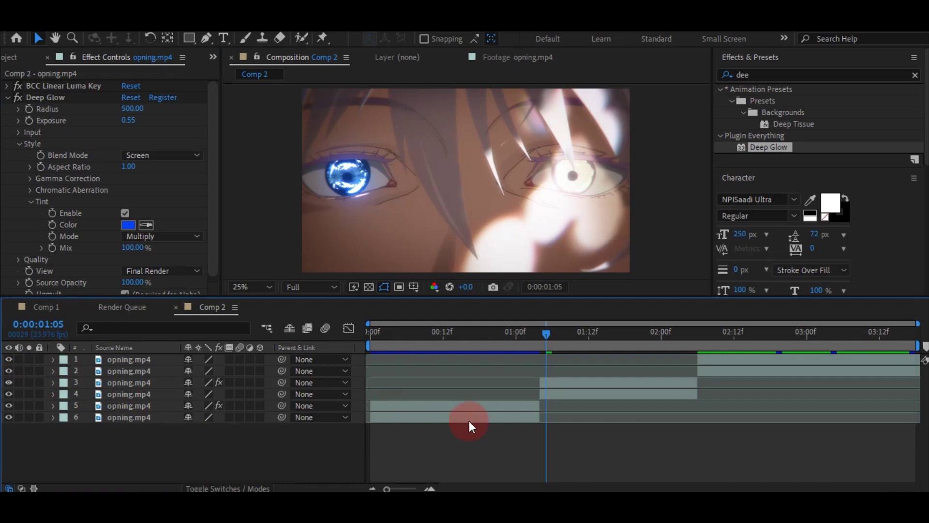
Put the playhead at 0:00:01:03 and play the blue-glowing eye shot preview
{"action": "left_click", "coordinate": [534, 342]}
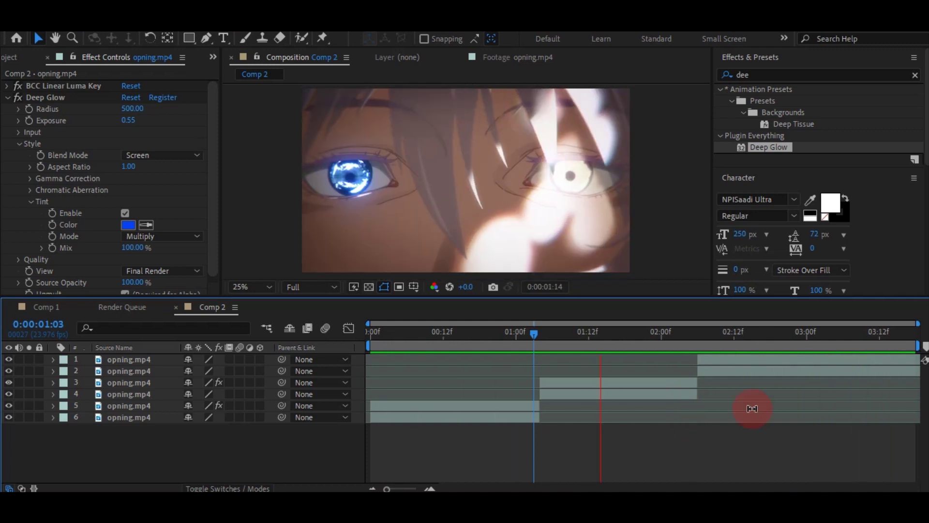
{"action": "key", "text": "space"}
Apply BCC Rays Radiant Edges to layer 1 and hide layer 2
{"action": "left_click", "coordinate": [762, 360]}
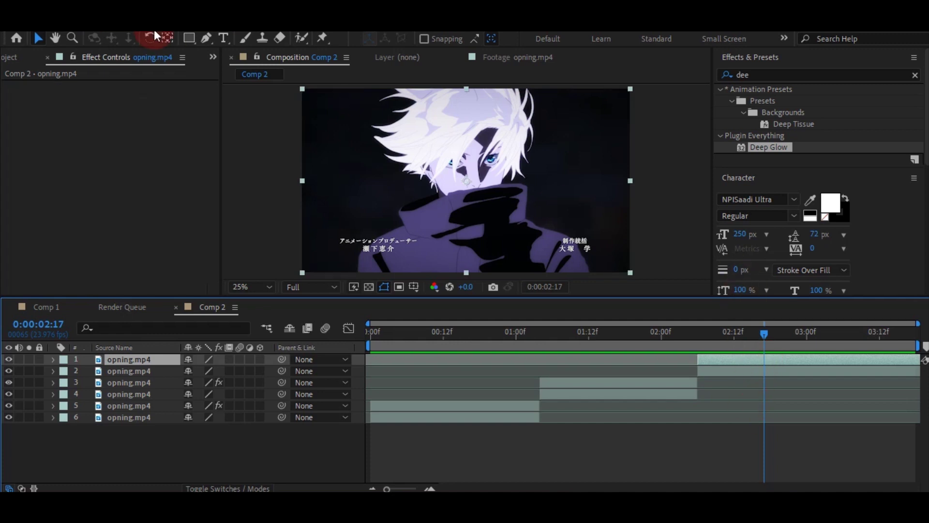
{"action": "left_click", "coordinate": [915, 75]}
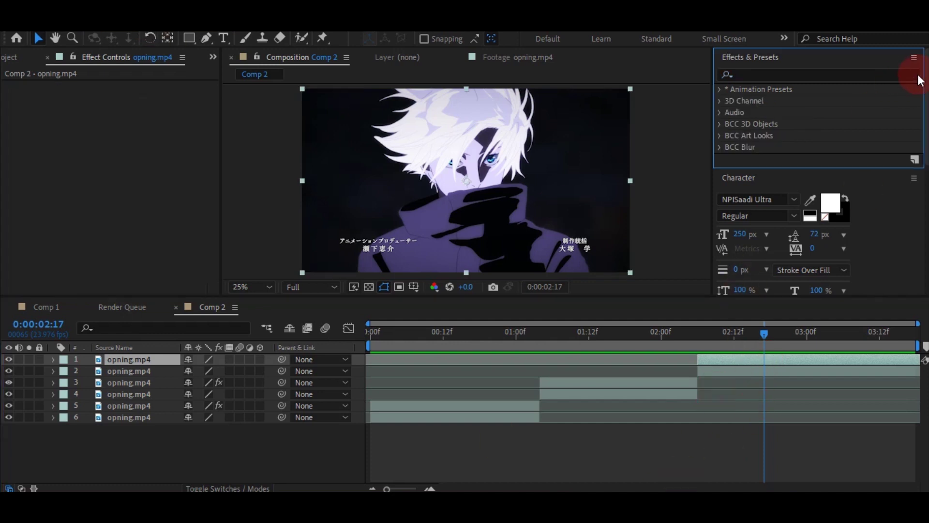
{"action": "type", "text": "edge"}
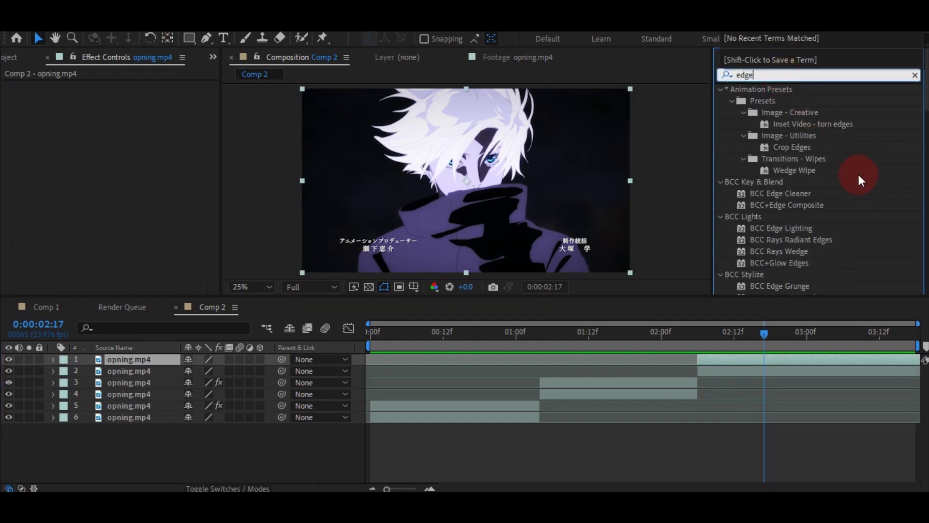
{"action": "scroll", "coordinate": [857, 173], "scroll_direction": "down", "scroll_amount": 2}
{"action": "scroll", "coordinate": [858, 173], "scroll_direction": "down", "scroll_amount": 1}
{"action": "double_click", "coordinate": [829, 142]}
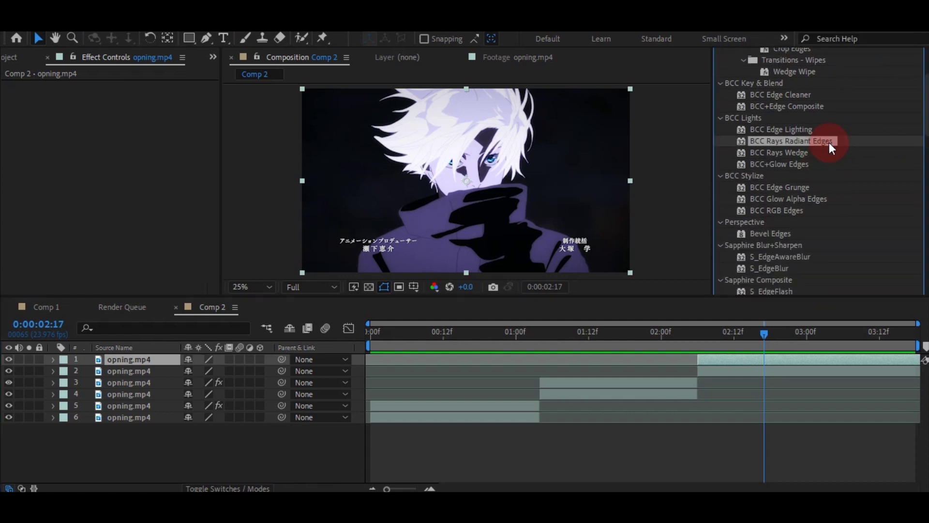
{"action": "left_click", "coordinate": [8, 371]}
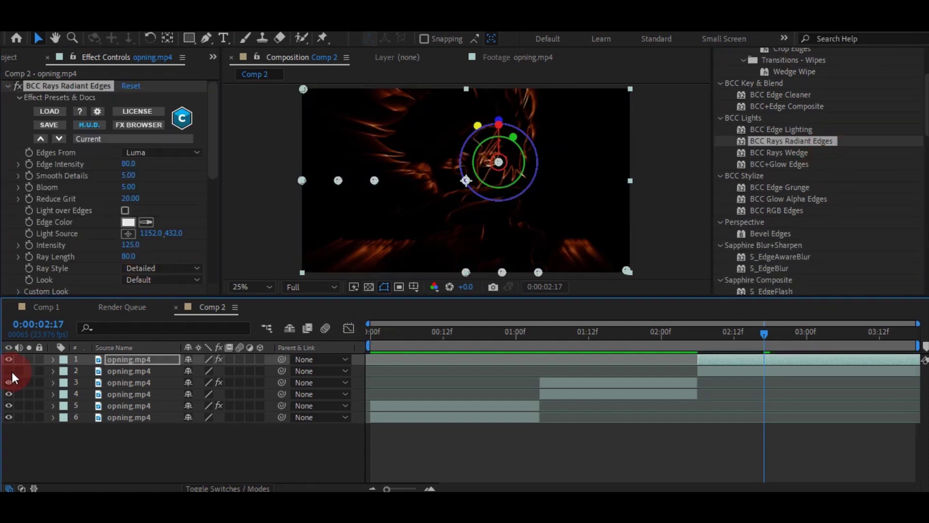
Load the streakyImageBased preset with Edge Intensity 6, Smooth Details 12 and Reduce Grit 35
{"action": "left_click", "coordinate": [118, 141]}
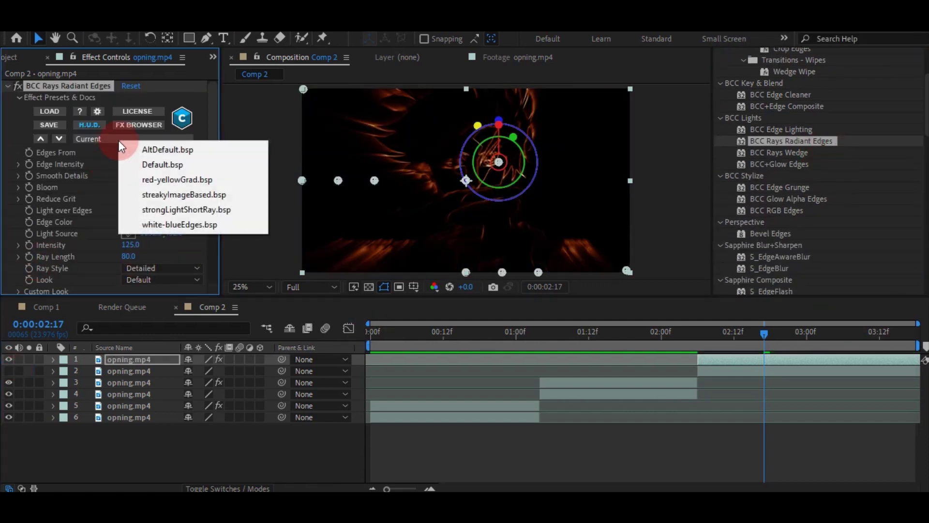
{"action": "left_click", "coordinate": [147, 194]}
{"action": "left_click", "coordinate": [130, 163]}
{"action": "type", "text": "6"}
{"action": "key", "text": "Tab"}
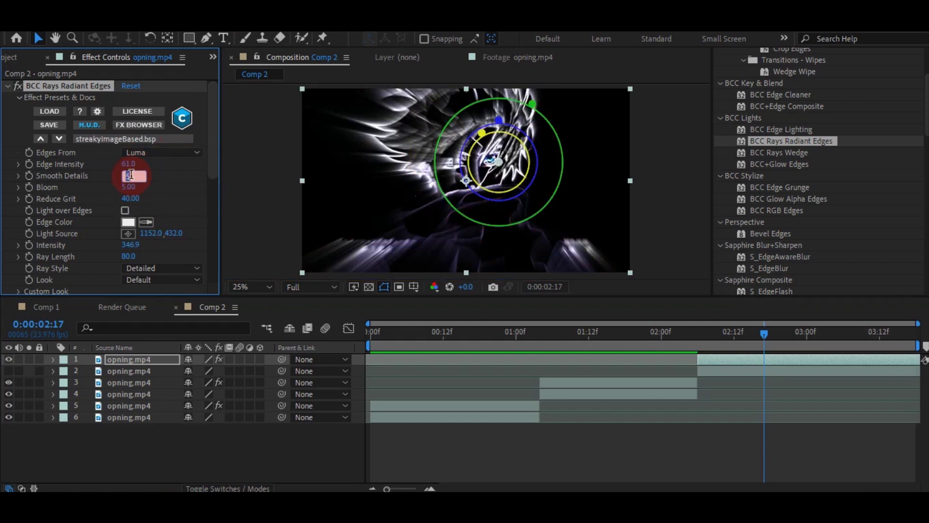
{"action": "type", "text": "12"}
{"action": "left_click", "coordinate": [130, 199]}
{"action": "type", "text": "35"}
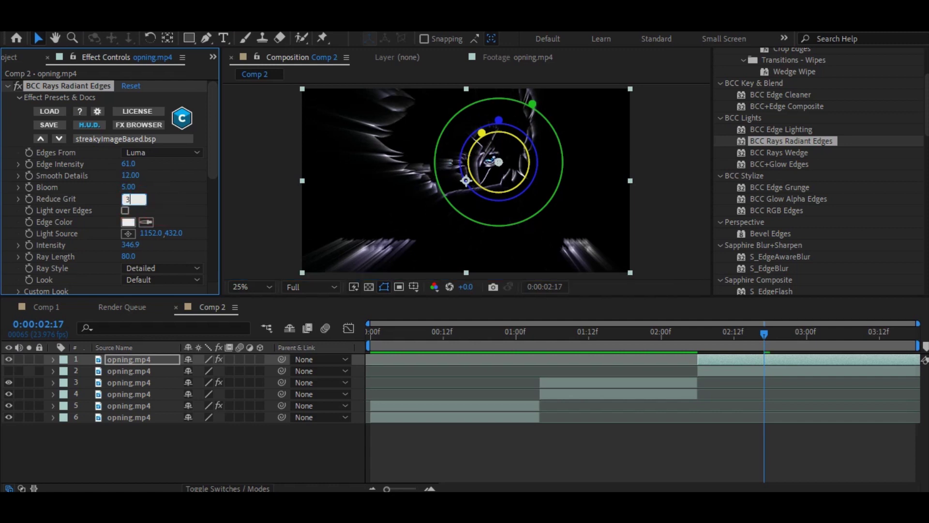
{"action": "left_click", "coordinate": [175, 199]}
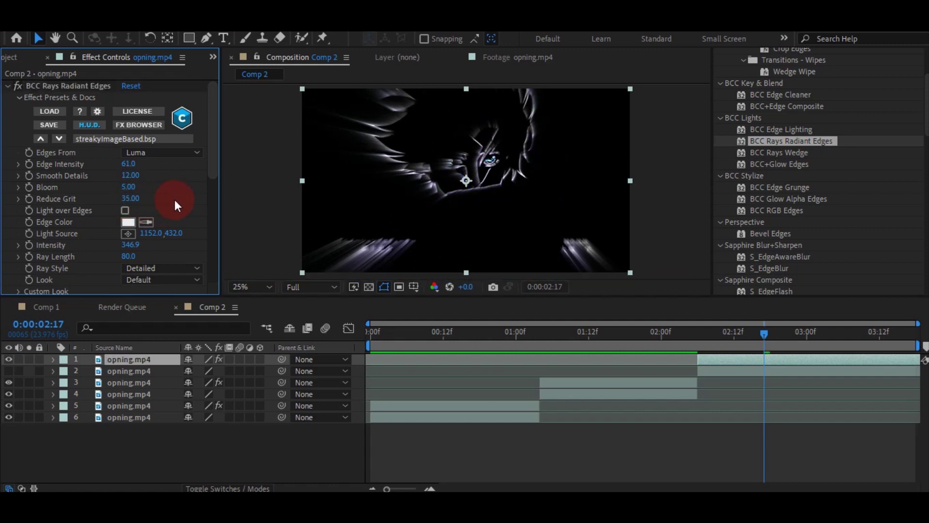
Set Ray Length to 36, then raise it to 57
{"action": "scroll", "coordinate": [174, 200], "scroll_direction": "down", "scroll_amount": 3}
{"action": "left_click", "coordinate": [130, 225]}
{"action": "type", "text": "36"}
{"action": "key", "text": "Return"}
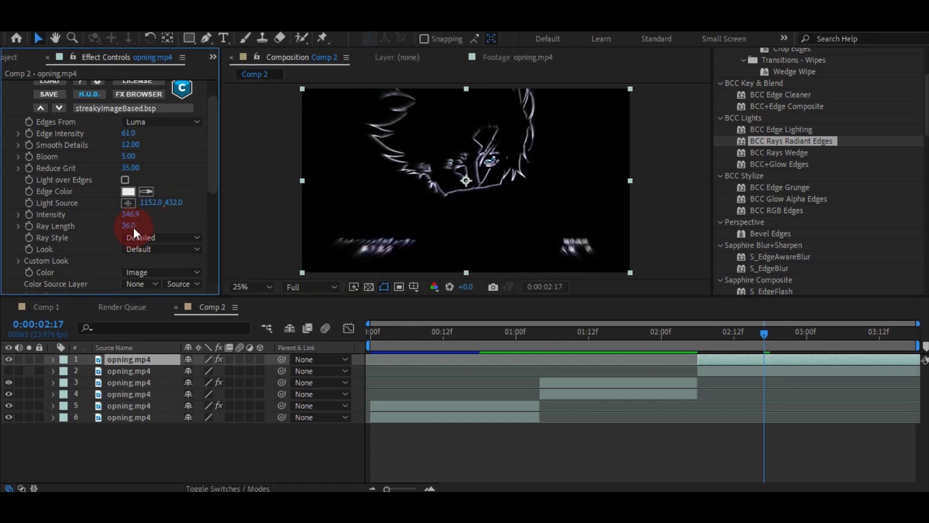
{"action": "left_click", "coordinate": [155, 223]}
{"action": "left_click_drag", "start_coordinate": [142, 224], "coordinate": [160, 223]}
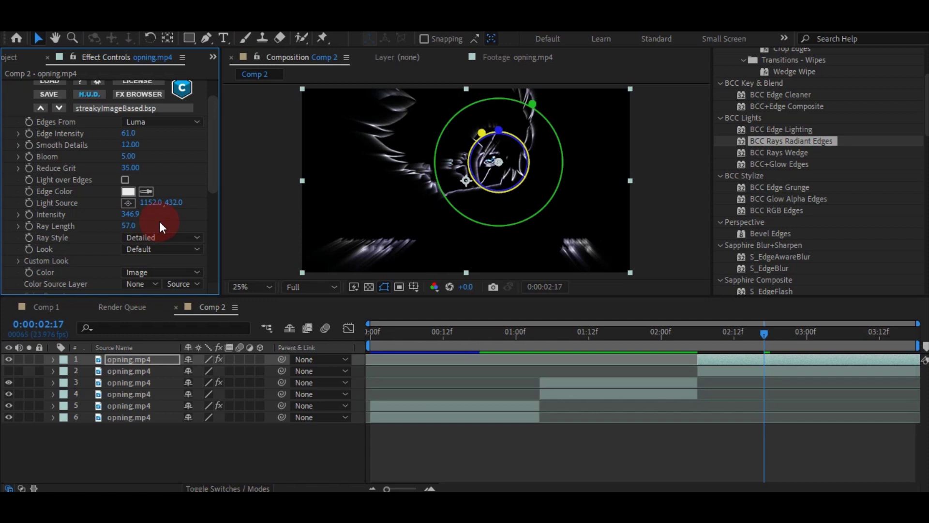
{"action": "scroll", "coordinate": [173, 217], "scroll_direction": "down", "scroll_amount": 1}
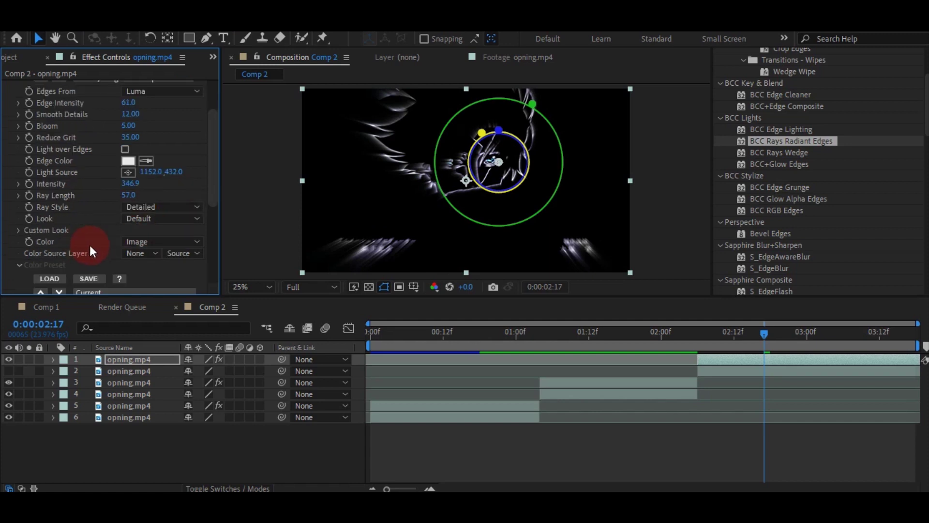
Set the radiant edge rays' Color source to Light Matte
{"action": "scroll", "coordinate": [98, 243], "scroll_direction": "down", "scroll_amount": 2}
{"action": "scroll", "coordinate": [99, 243], "scroll_direction": "up", "scroll_amount": 1}
{"action": "scroll", "coordinate": [101, 243], "scroll_direction": "up", "scroll_amount": 3}
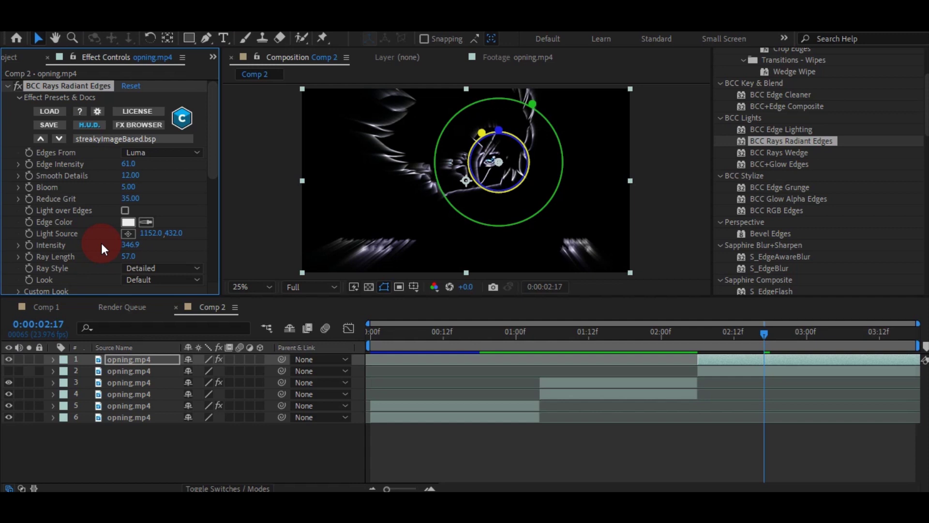
{"action": "scroll", "coordinate": [173, 178], "scroll_direction": "down", "scroll_amount": 3}
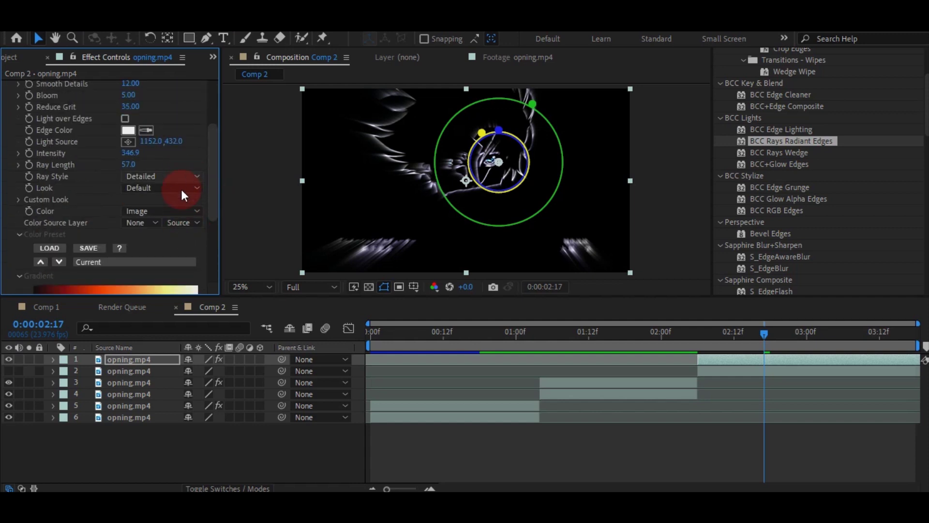
{"action": "left_click", "coordinate": [156, 213]}
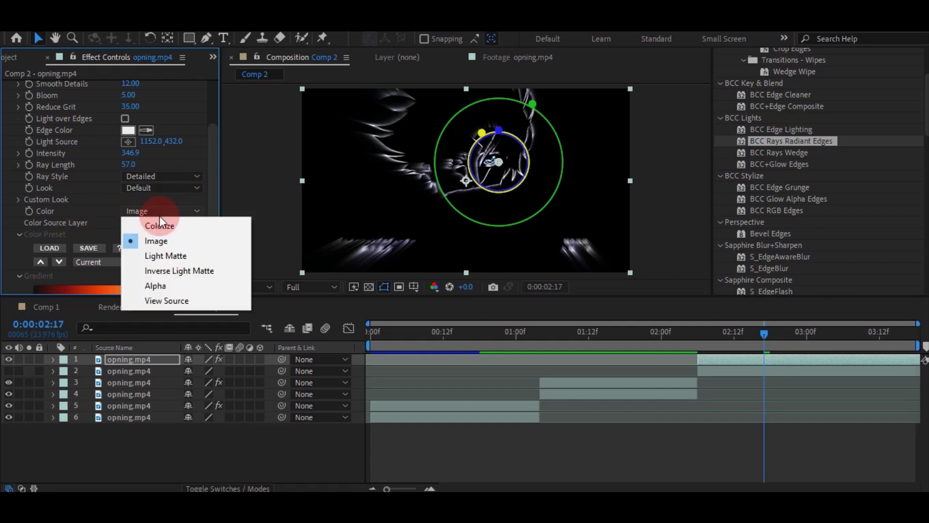
{"action": "left_click", "coordinate": [101, 205]}
{"action": "left_click", "coordinate": [18, 198]}
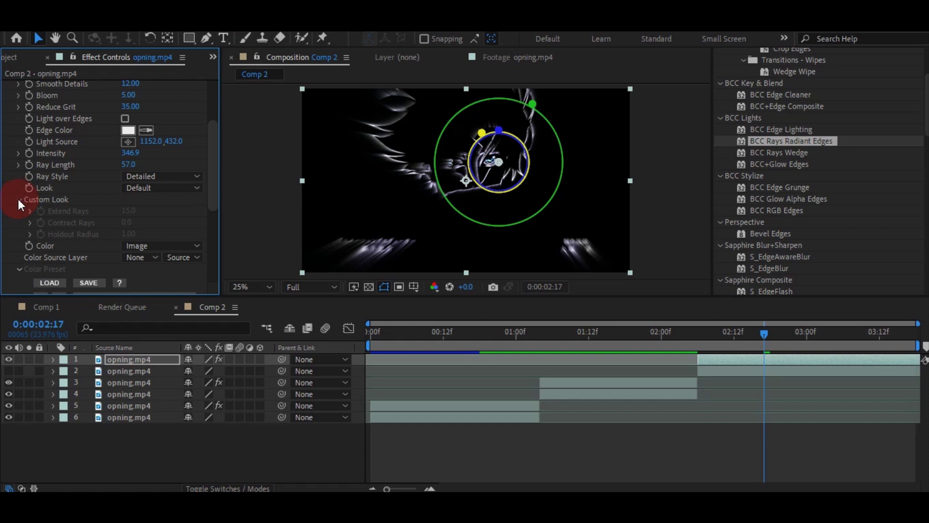
{"action": "left_click", "coordinate": [19, 199]}
{"action": "left_click", "coordinate": [161, 212]}
{"action": "left_click", "coordinate": [173, 256]}
Shorten Ray Length to 37, collapse the effect and move to a later frame
{"action": "left_click", "coordinate": [484, 196]}
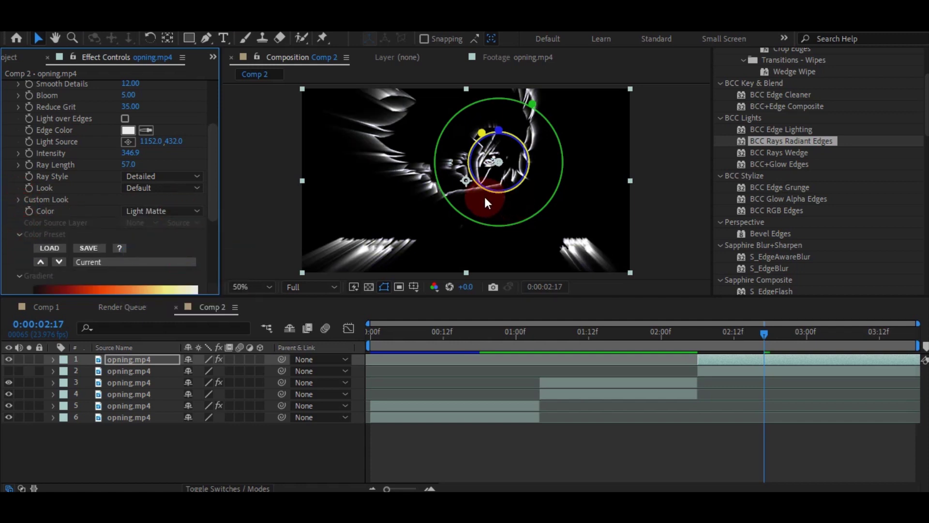
{"action": "left_click_drag", "start_coordinate": [128, 165], "coordinate": [121, 164]}
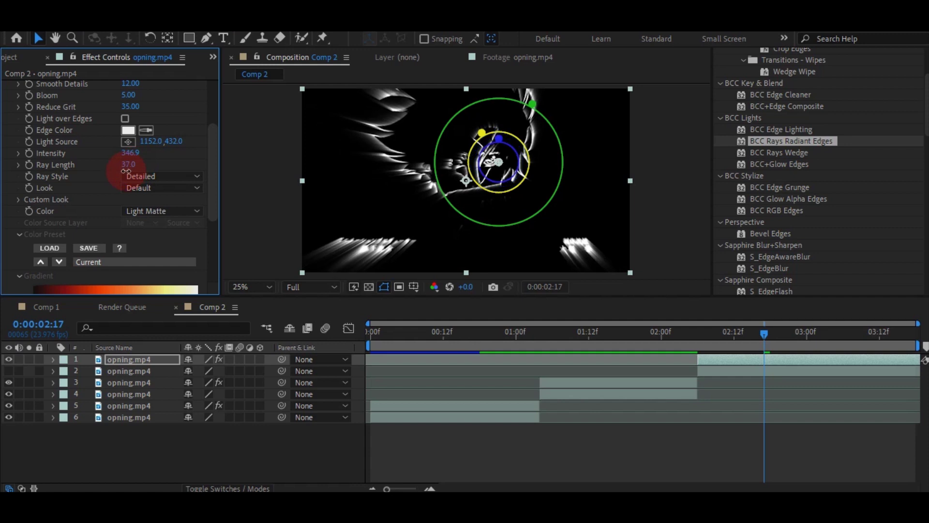
{"action": "scroll", "coordinate": [5, 126], "scroll_direction": "up", "scroll_amount": 5}
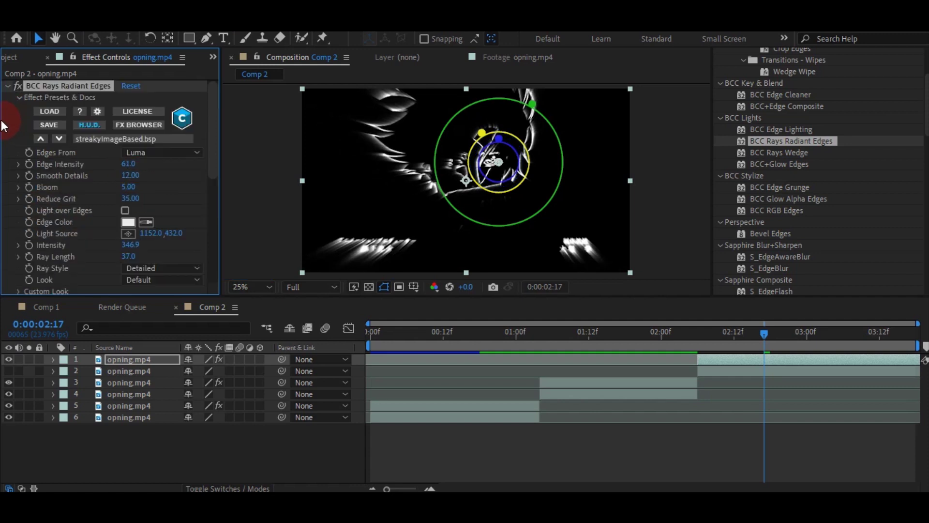
{"action": "left_click", "coordinate": [7, 87]}
{"action": "left_click_drag", "start_coordinate": [889, 333], "coordinate": [776, 339]}
{"action": "scroll", "coordinate": [864, 129], "scroll_direction": "up", "scroll_amount": 4}
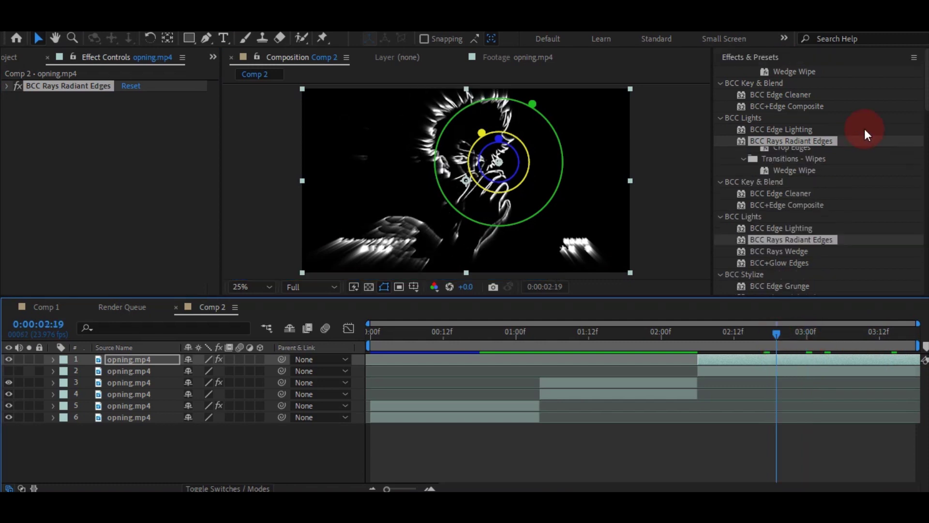
Apply Deep Glow to the rays layer with Exposure 0.75
{"action": "left_click", "coordinate": [915, 75]}
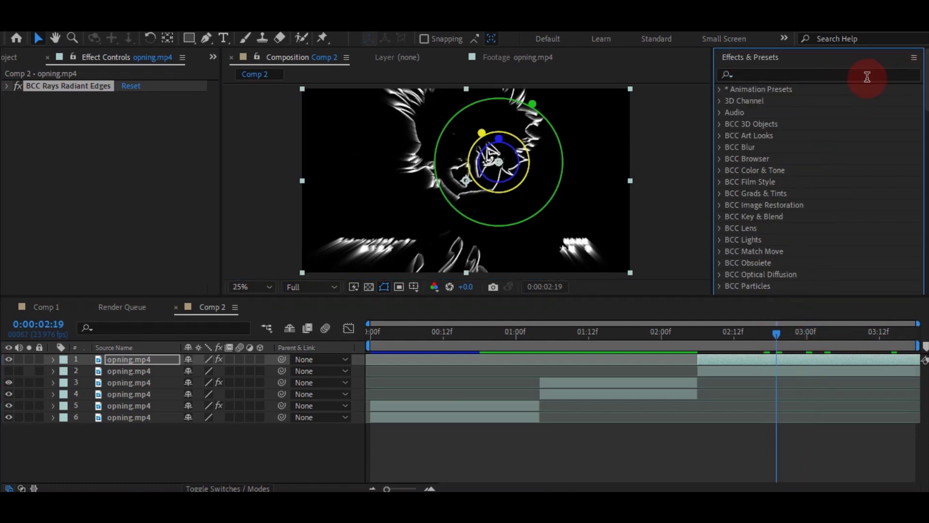
{"action": "left_click", "coordinate": [783, 72]}
{"action": "type", "text": "dee"}
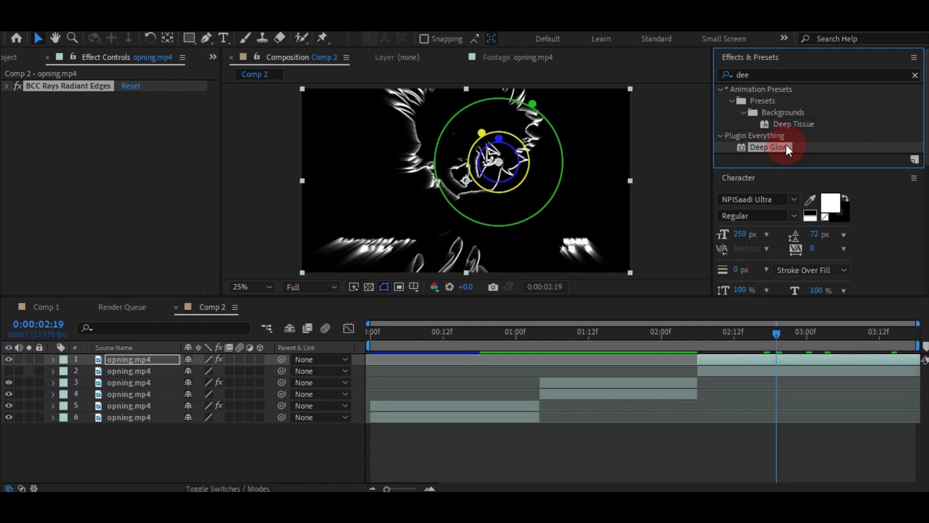
{"action": "double_click", "coordinate": [786, 144]}
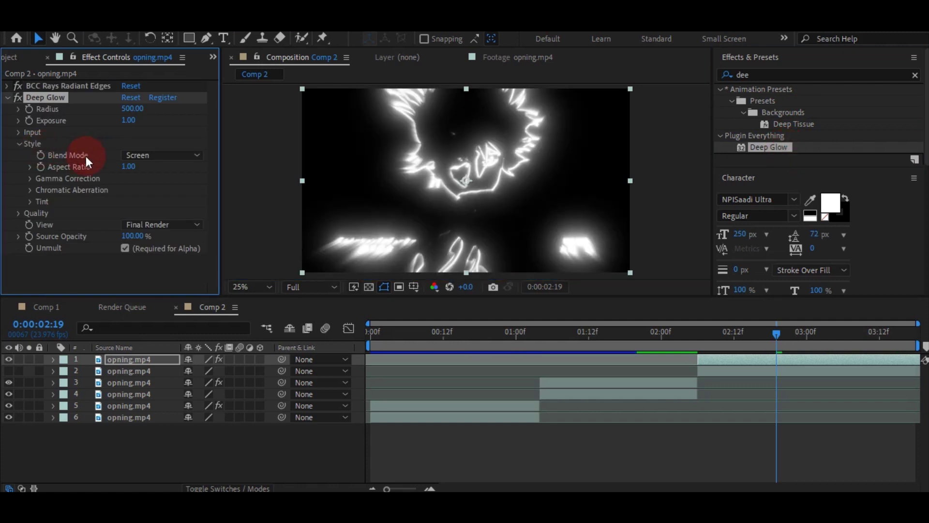
{"action": "left_click", "coordinate": [128, 120]}
{"action": "type", "text": "0.75"}
Enable the glow tint and set it to light cyan 4CE6FD
{"action": "left_click", "coordinate": [30, 202]}
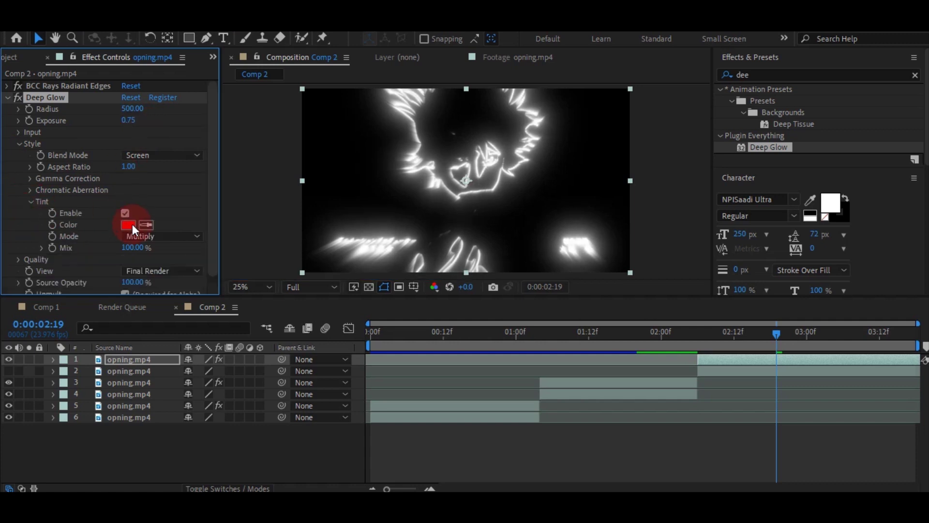
{"action": "left_click", "coordinate": [128, 224]}
{"action": "left_click", "coordinate": [123, 159]}
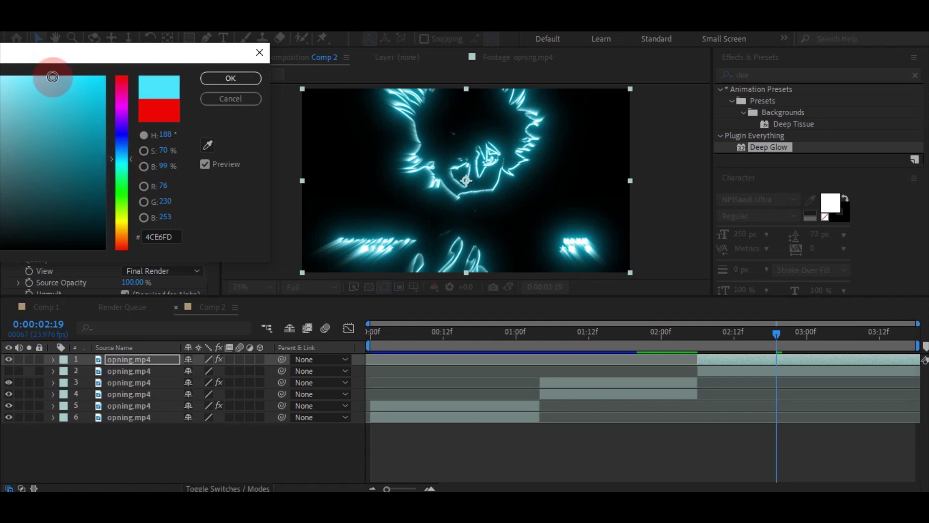
{"action": "left_click_drag", "start_coordinate": [45, 65], "coordinate": [115, 72]}
{"action": "left_click", "coordinate": [217, 79]}
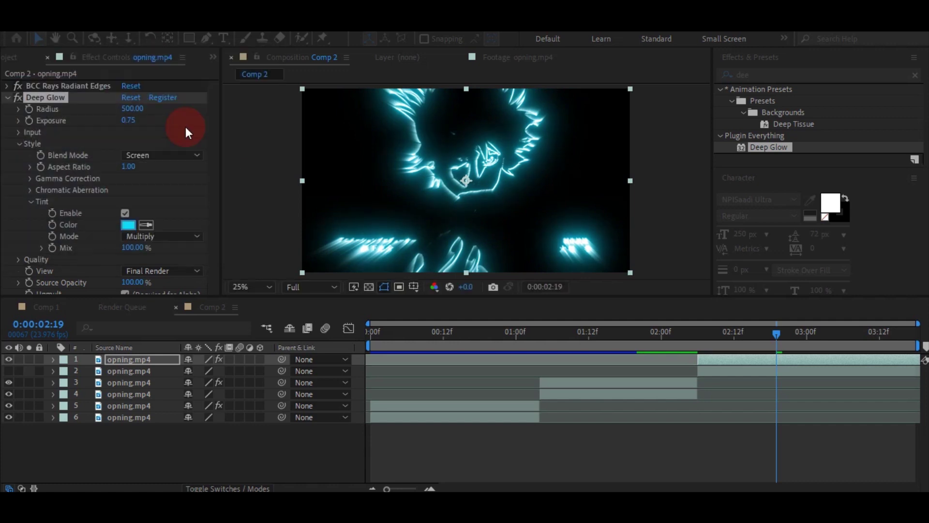
Set layer 1's blending mode to Screen
{"action": "left_click", "coordinate": [8, 98]}
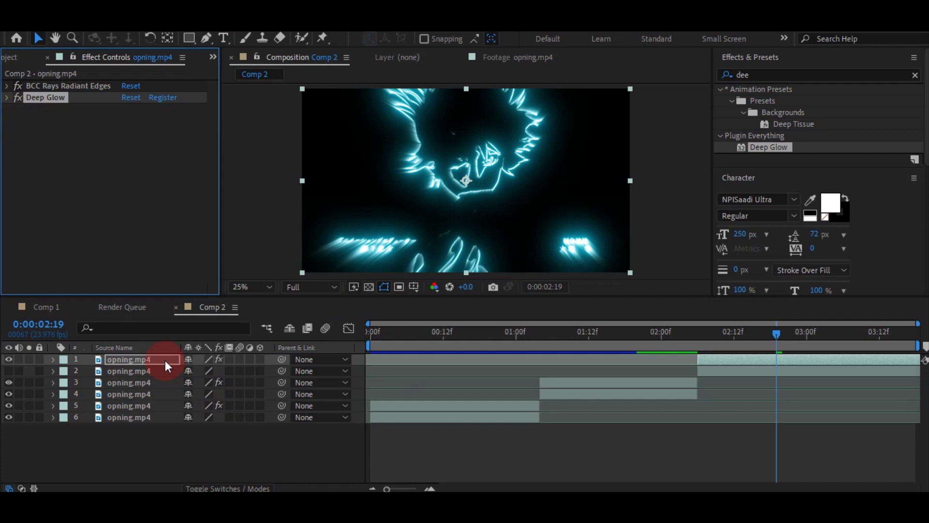
{"action": "right_click", "coordinate": [164, 368]}
{"action": "left_click", "coordinate": [363, 245]}
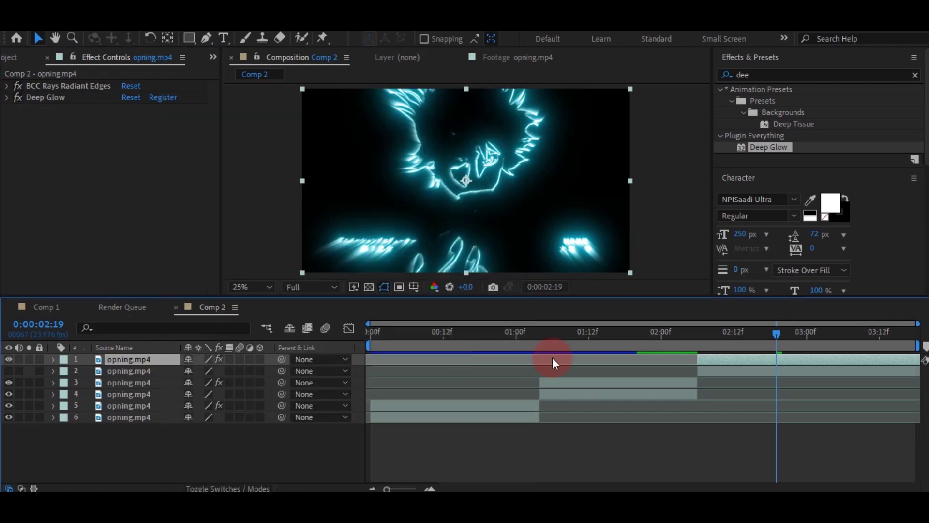
Show the character footage on layer 2 and move to frame 03:15
{"action": "left_click", "coordinate": [9, 371]}
{"action": "left_click", "coordinate": [776, 349]}
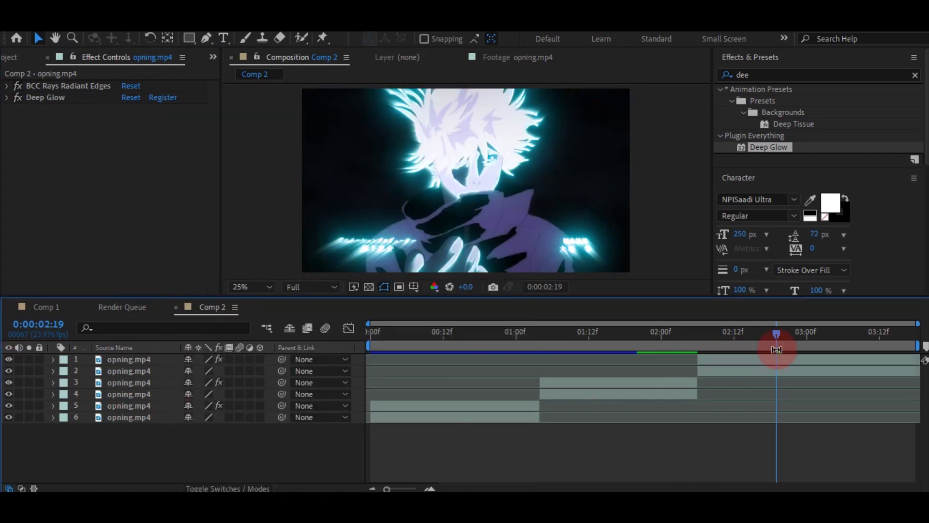
{"action": "left_click_drag", "start_coordinate": [843, 342], "coordinate": [861, 344]}
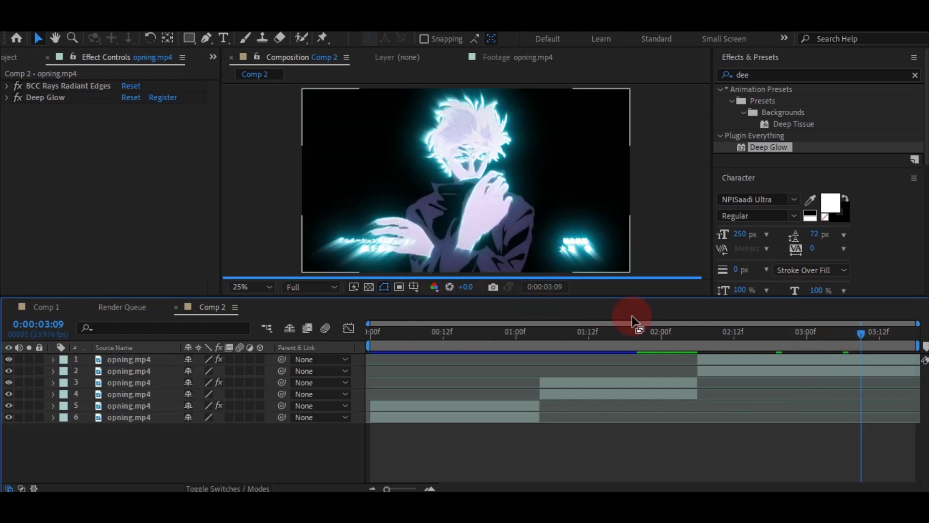
{"action": "left_click", "coordinate": [898, 335]}
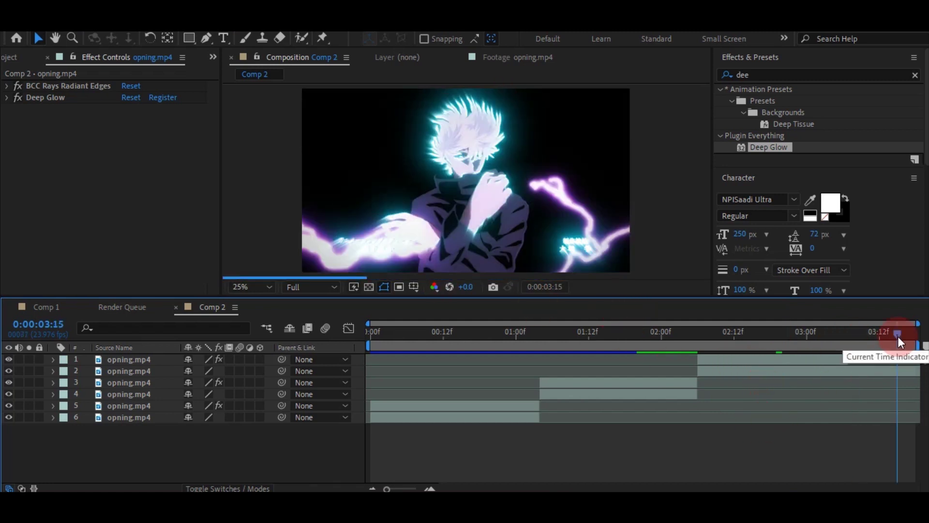
Scale the outline layer to 140%, then up to 164%
{"action": "left_click", "coordinate": [855, 359]}
{"action": "key", "text": "s"}
{"action": "left_click_drag", "start_coordinate": [204, 371], "coordinate": [228, 372]}
{"action": "left_click", "coordinate": [206, 371]}
{"action": "type", "text": "140"}
{"action": "left_click", "coordinate": [221, 441]}
{"action": "left_click", "coordinate": [150, 358]}
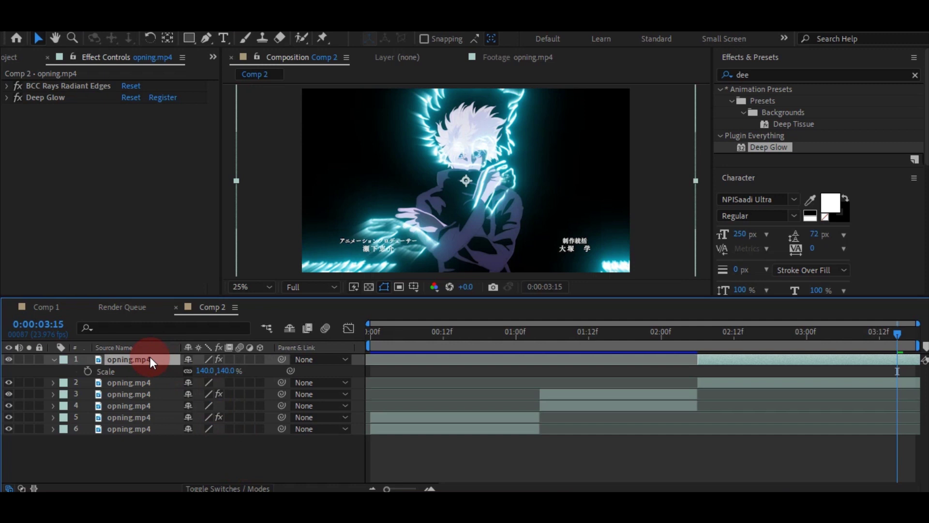
{"action": "left_click_drag", "start_coordinate": [203, 371], "coordinate": [216, 371]}
{"action": "left_click_drag", "start_coordinate": [861, 342], "coordinate": [772, 346]}
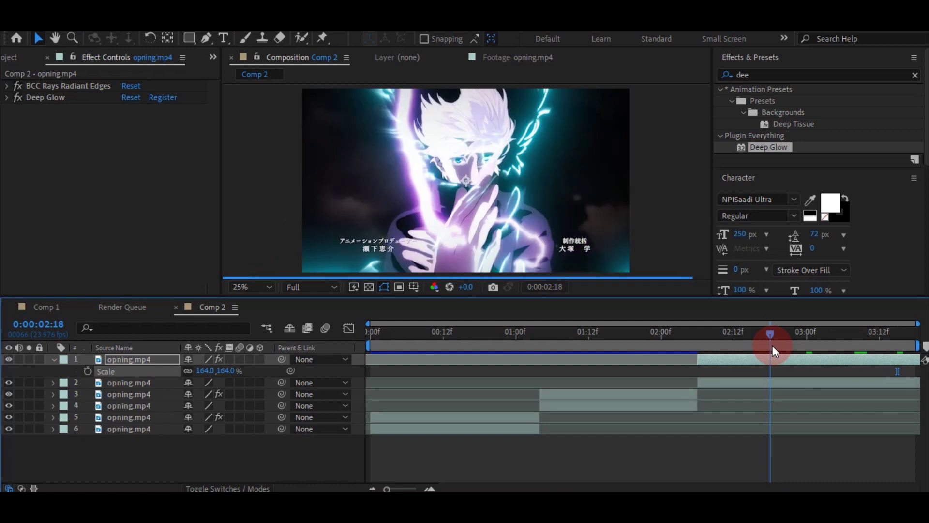
At the end of the shot, start a new mask with its first point on the right
{"action": "left_click_drag", "start_coordinate": [772, 346], "coordinate": [909, 334]}
{"action": "left_click", "coordinate": [206, 38]}
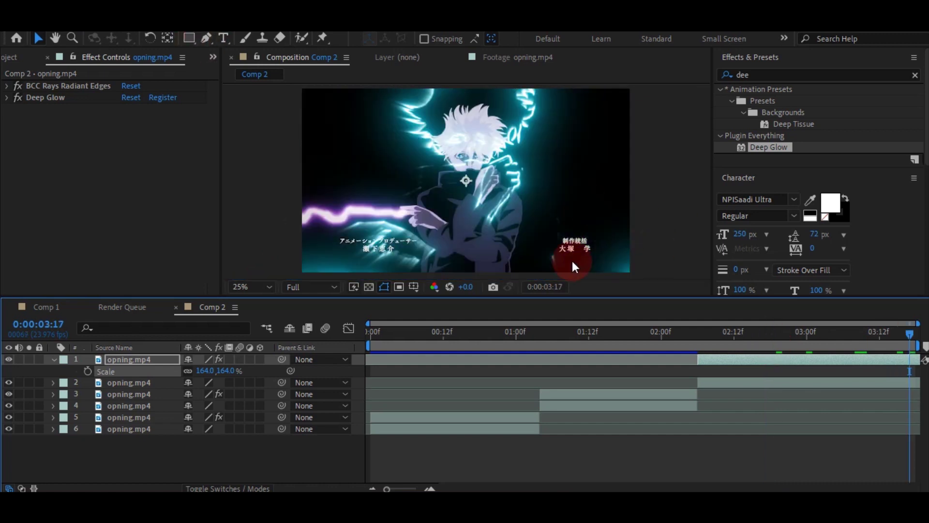
{"action": "left_click", "coordinate": [650, 209]}
Draw a closed mask on layer 1 around the glowing character, with curved points along the bottom and left
{"action": "left_click_drag", "start_coordinate": [597, 271], "coordinate": [560, 266]}
{"action": "key", "text": "comma"}
{"action": "left_click", "coordinate": [440, 235]}
{"action": "left_click_drag", "start_coordinate": [381, 209], "coordinate": [362, 209]}
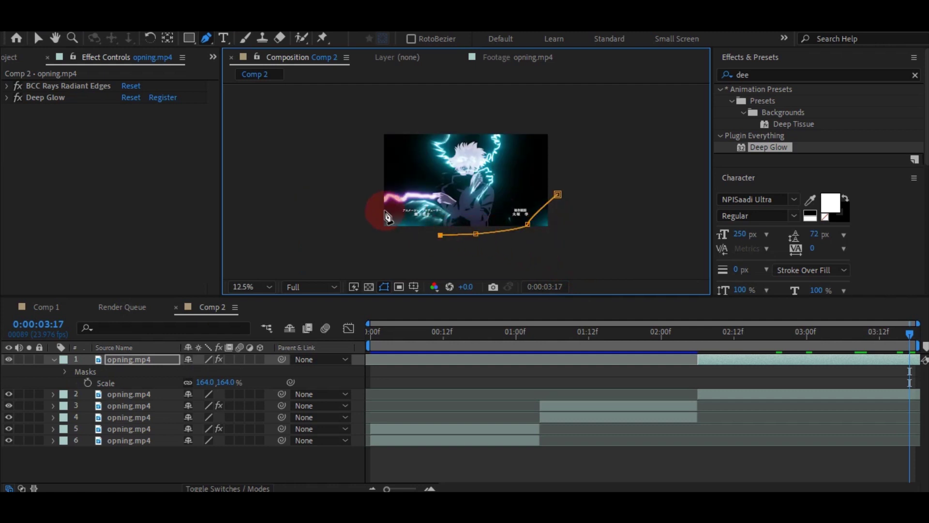
{"action": "left_click", "coordinate": [378, 116]}
{"action": "left_click", "coordinate": [576, 115]}
{"action": "left_click", "coordinate": [558, 194]}
{"action": "left_click", "coordinate": [595, 470]}
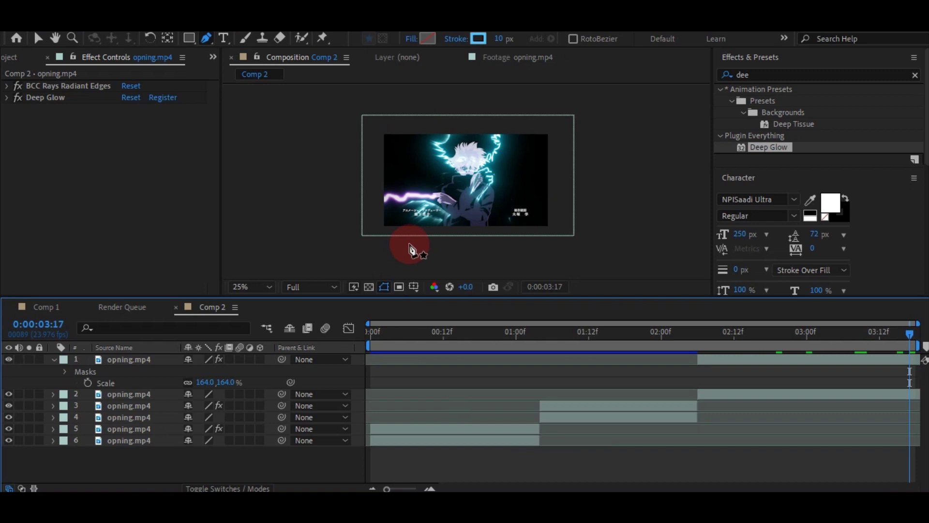
{"action": "key", "text": "period"}
Preview the shot from 02:06 to check the masked glow
{"action": "left_click", "coordinate": [816, 334]}
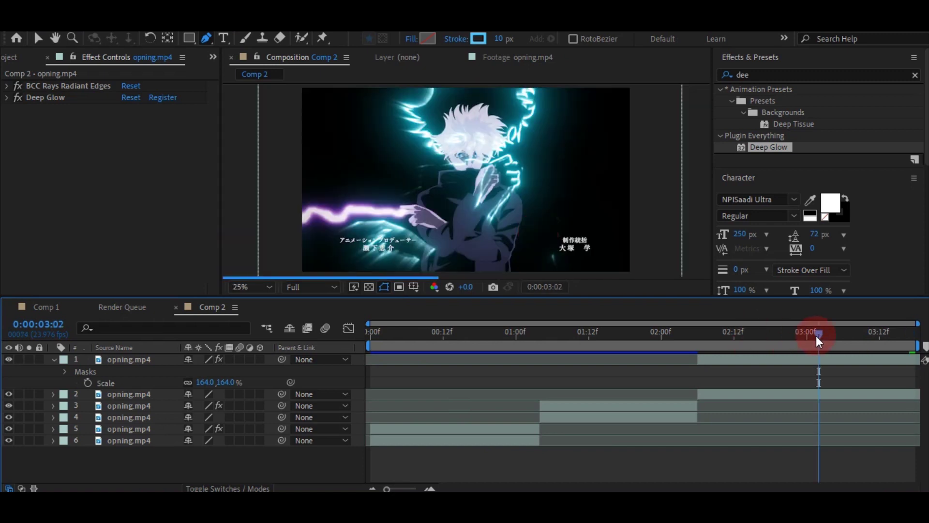
{"action": "left_click", "coordinate": [698, 336]}
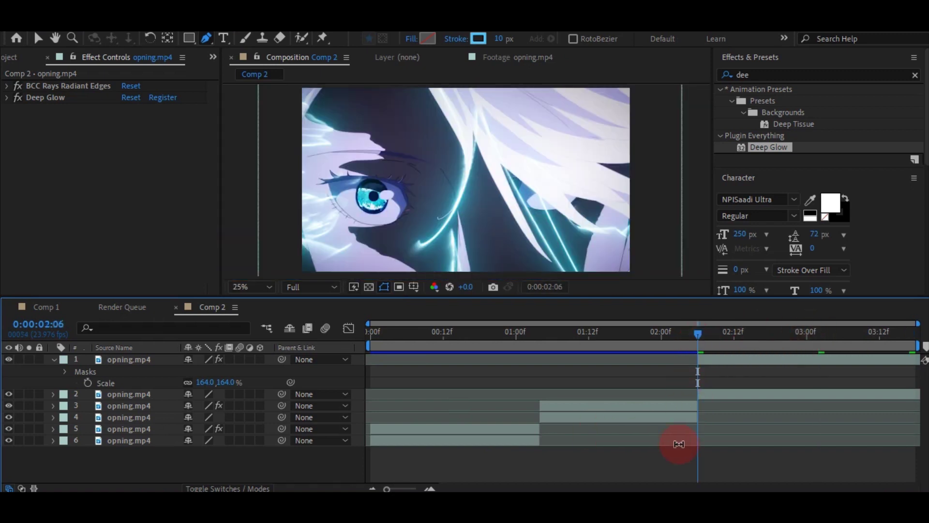
{"action": "key", "text": "space"}
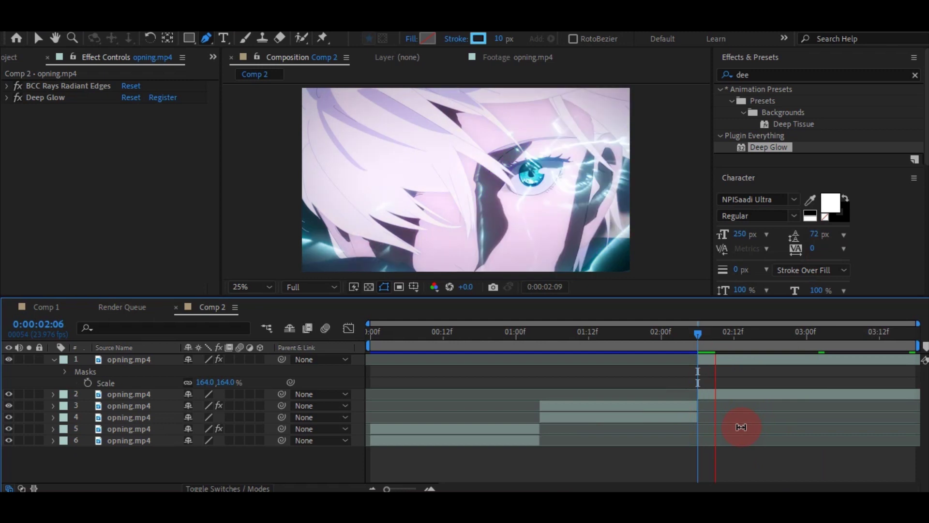